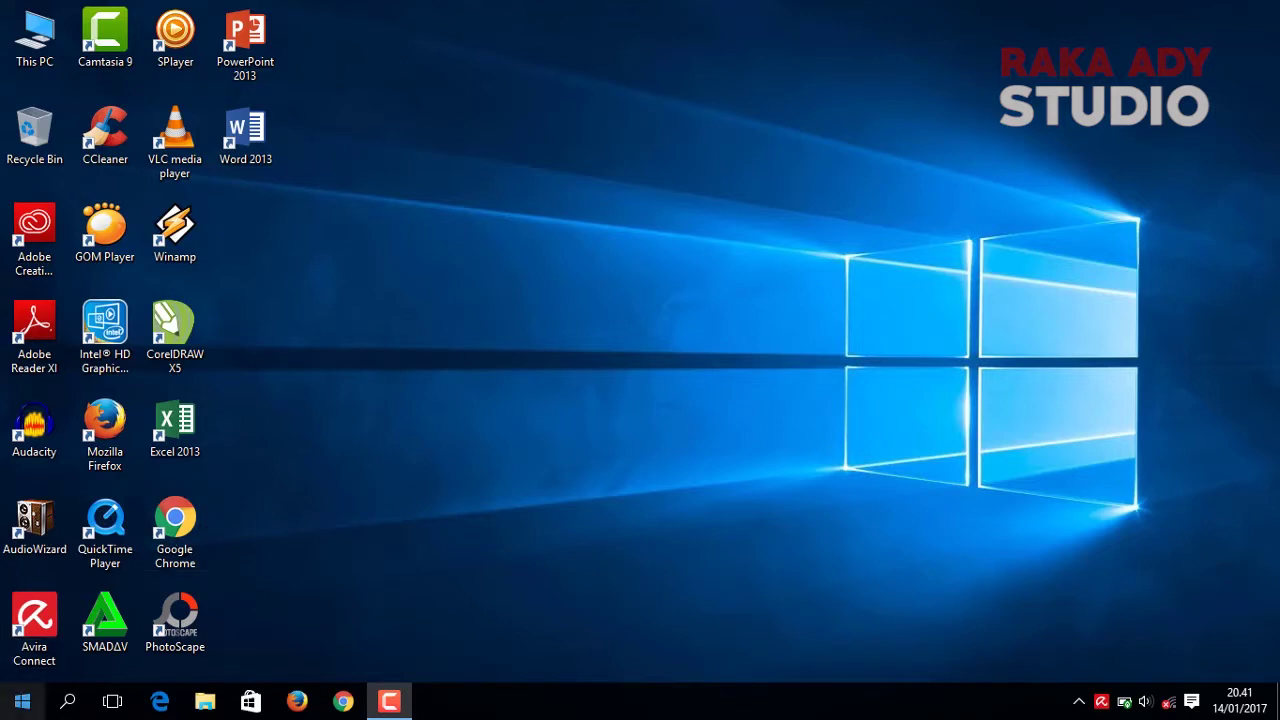
Launch Adobe Photoshop CS6 from the Start menu's Recently added list
click(22, 701)
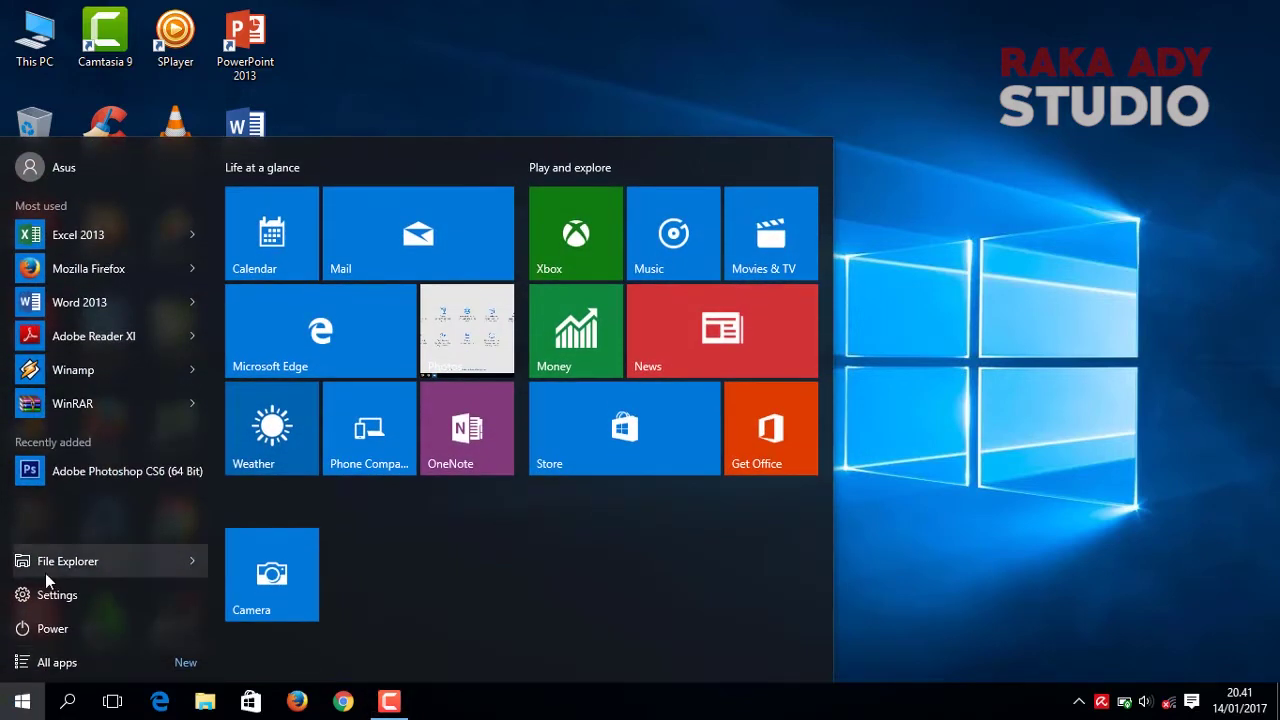
click(58, 480)
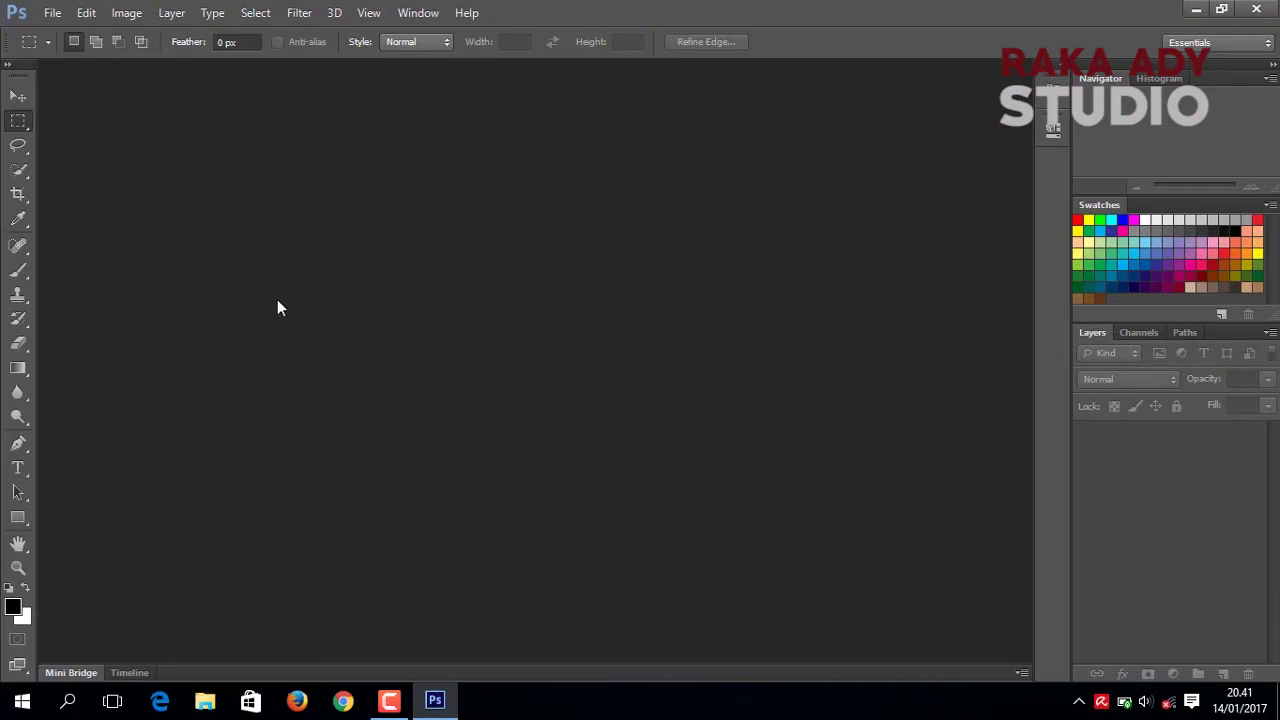
Start a new document and set its size units to pixels
click(10, 96)
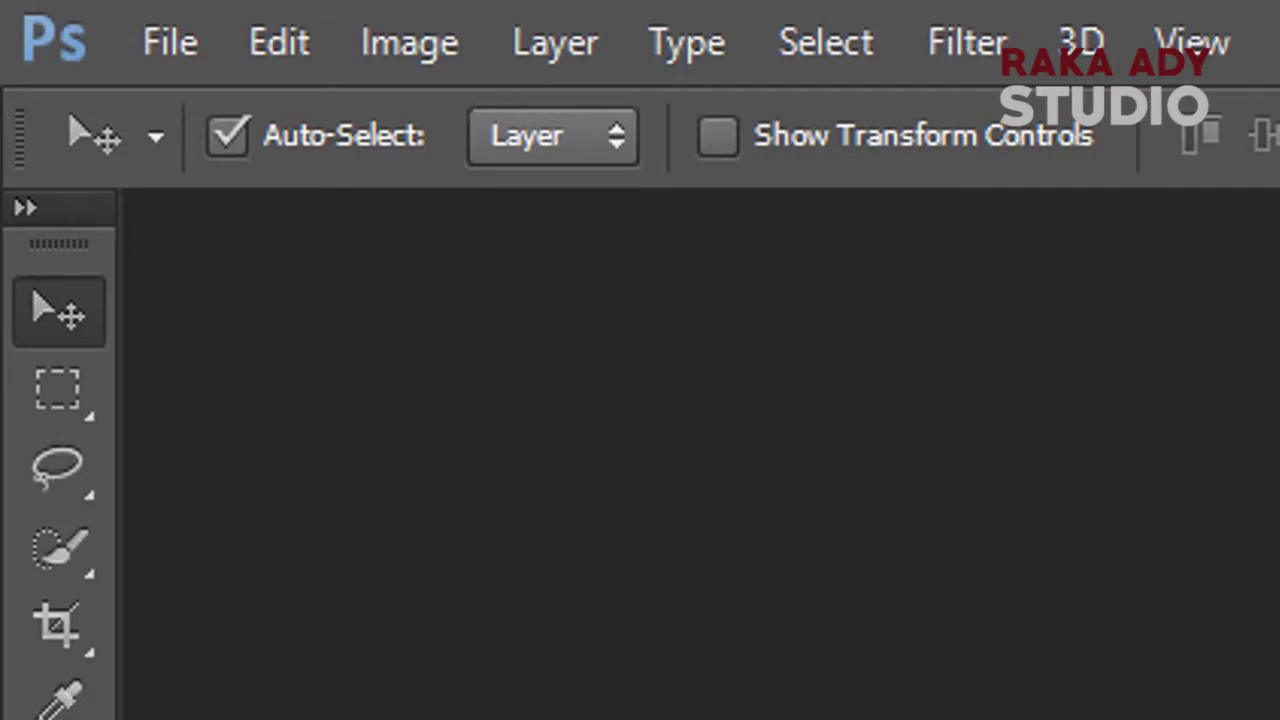
click(178, 62)
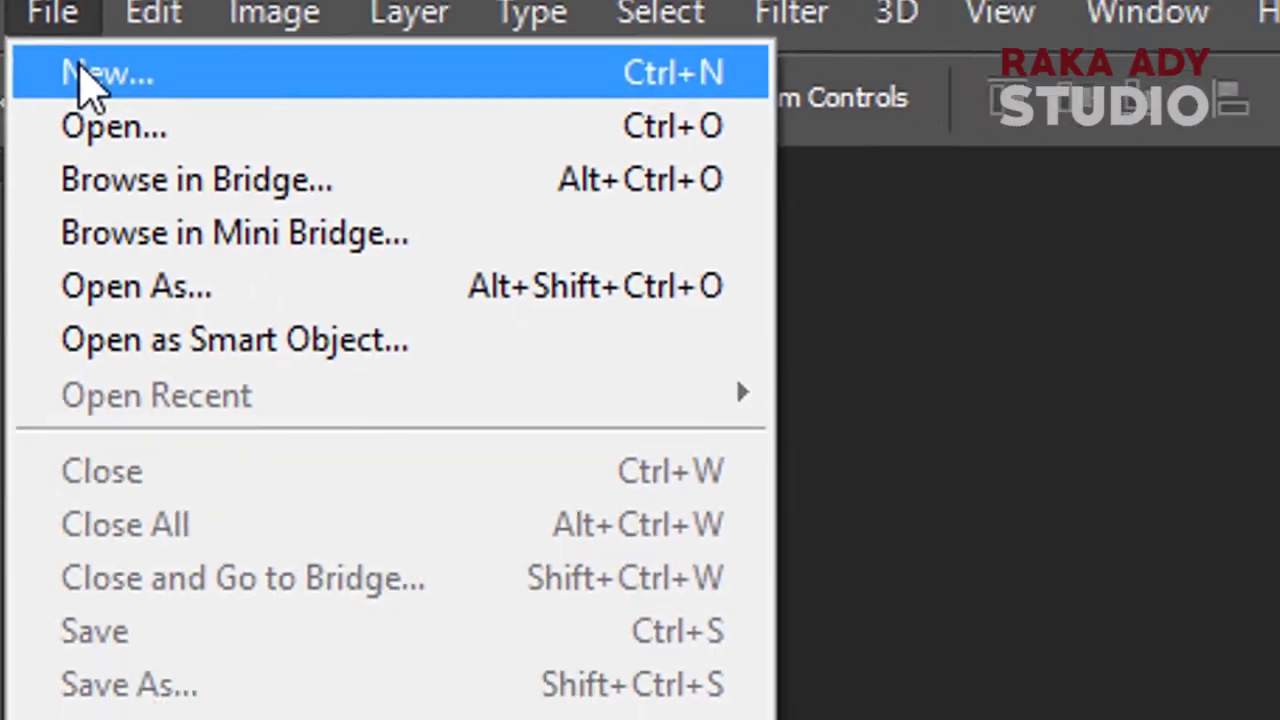
click(205, 112)
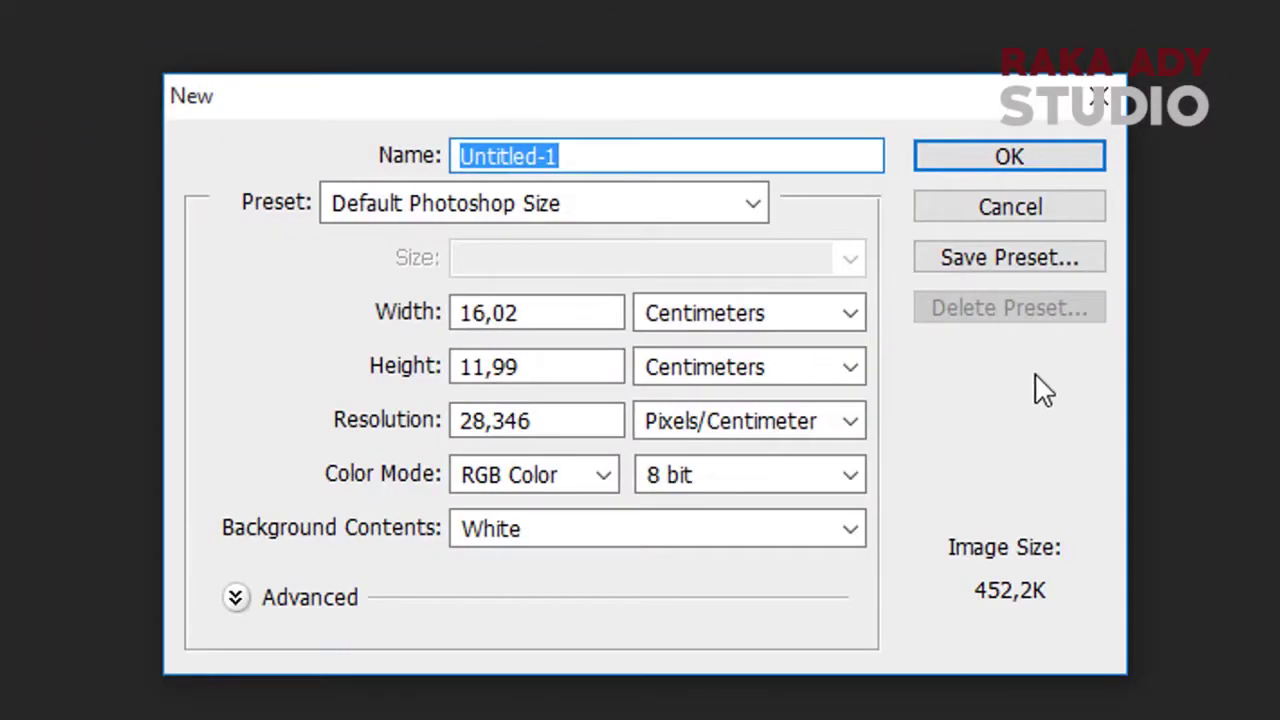
click(756, 210)
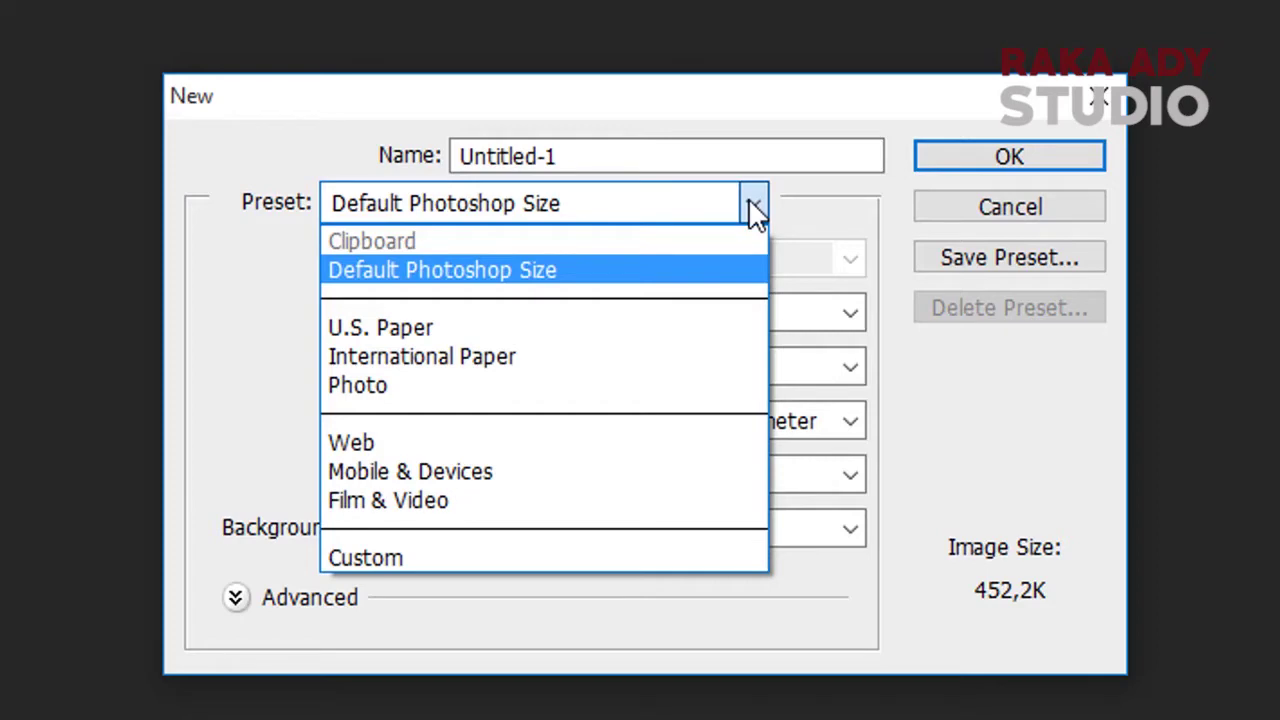
click(756, 212)
click(697, 318)
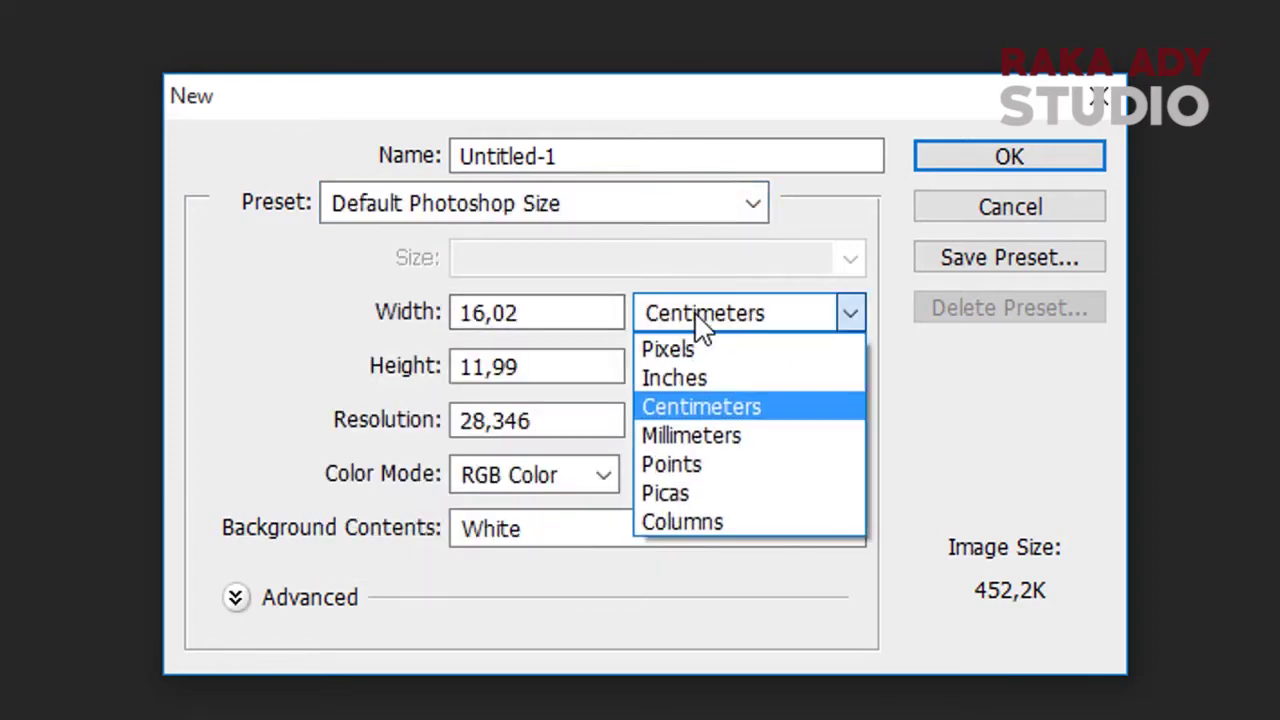
click(675, 348)
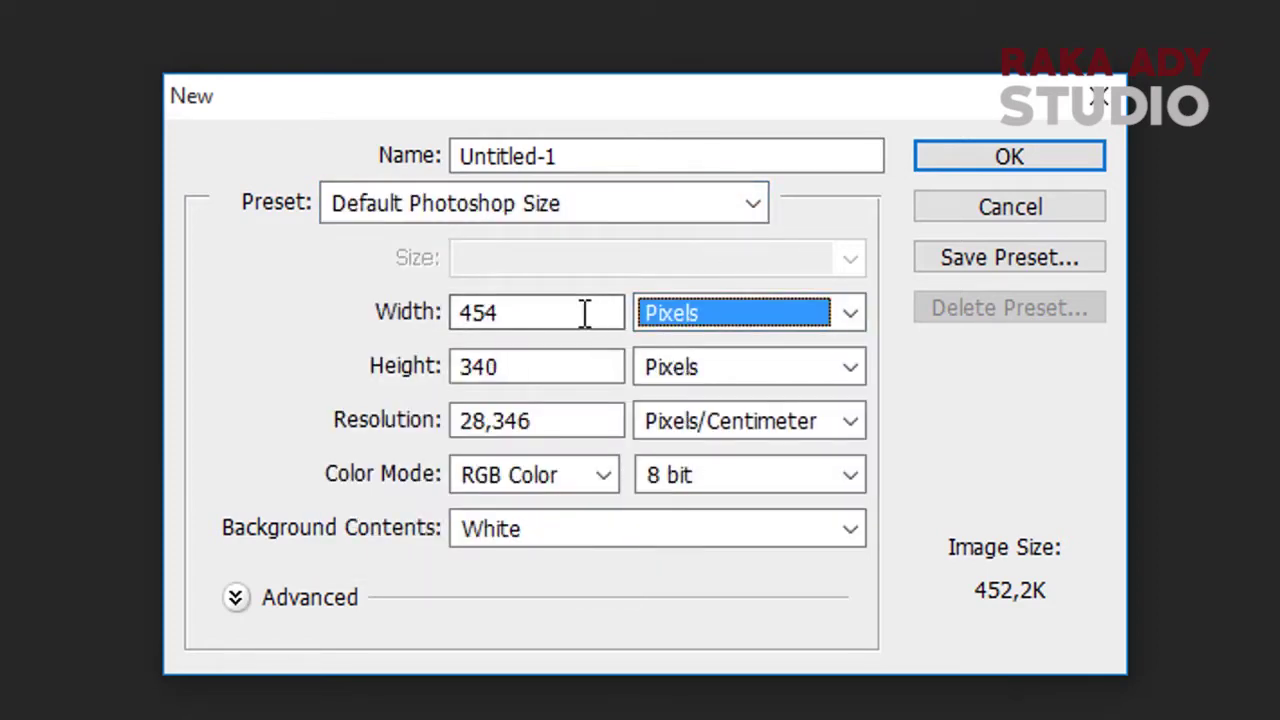
Set the new document's width to 4000 and height to 3000 pixels
drag(580, 313, 333, 333)
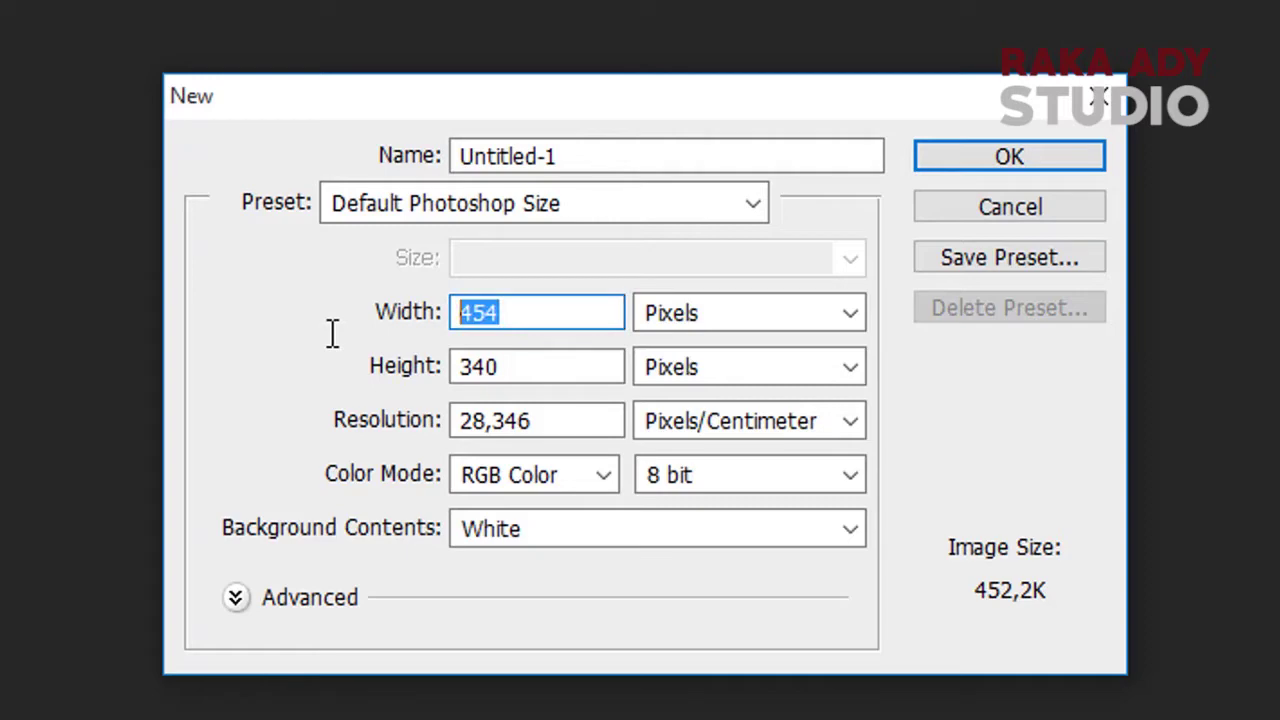
text(3000)
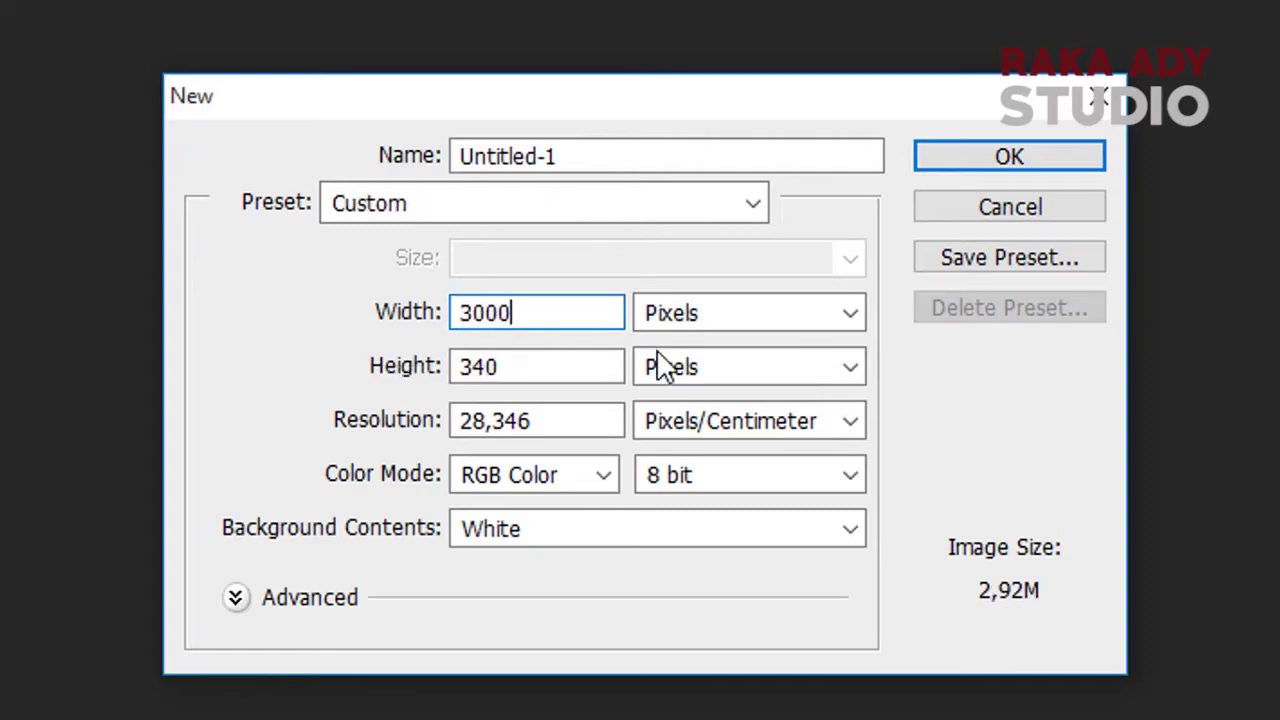
drag(594, 368, 314, 383)
text(400)
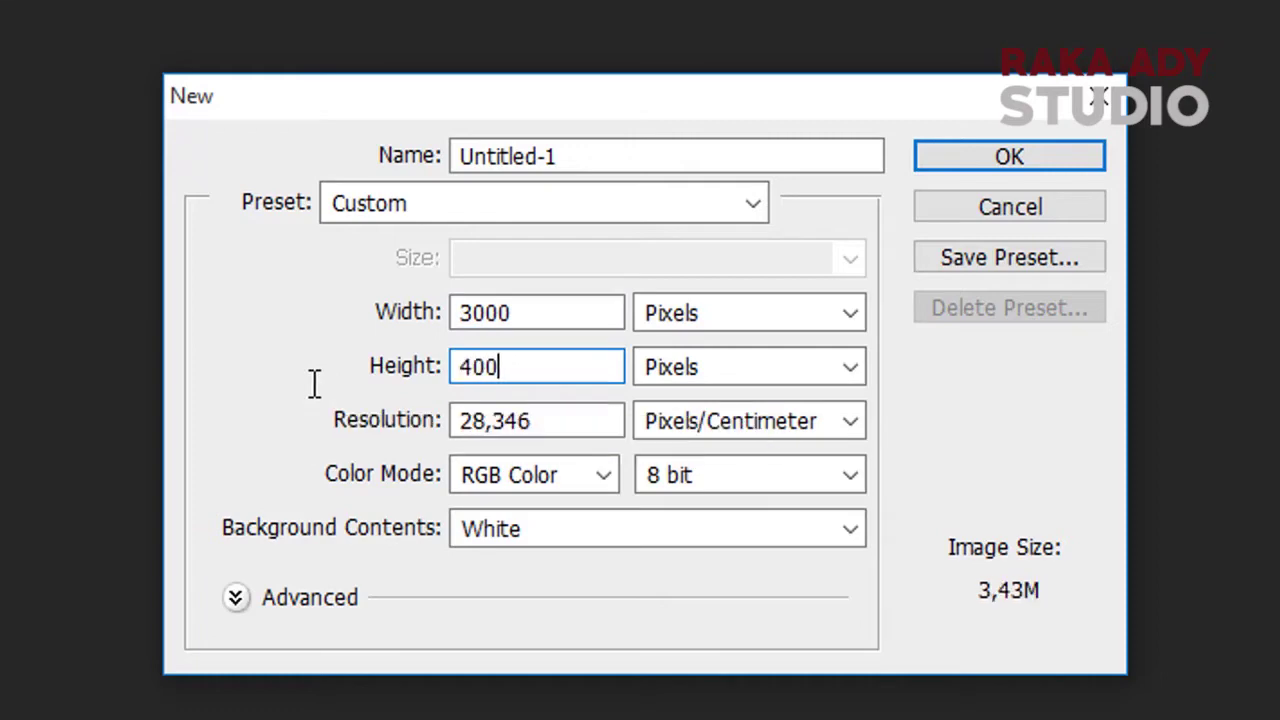
text(0)
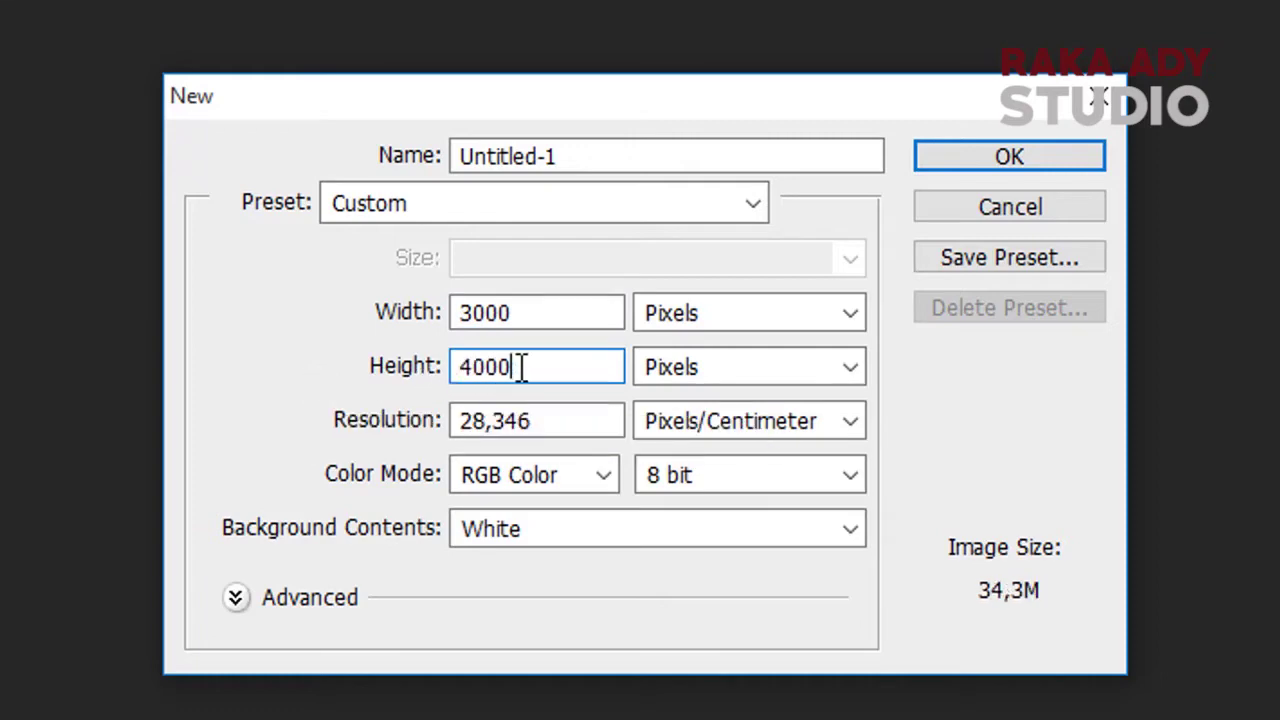
drag(518, 368, 329, 369)
text(3000)
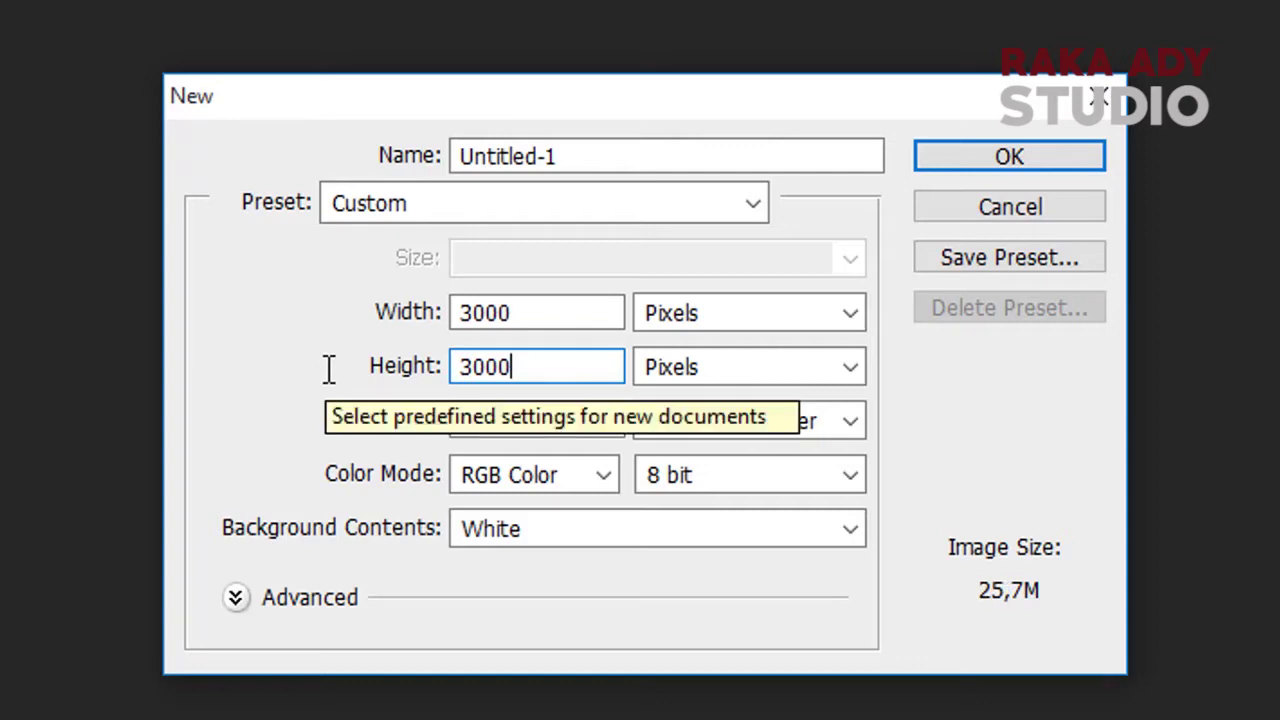
click(460, 312)
key(Delete)
text(4)
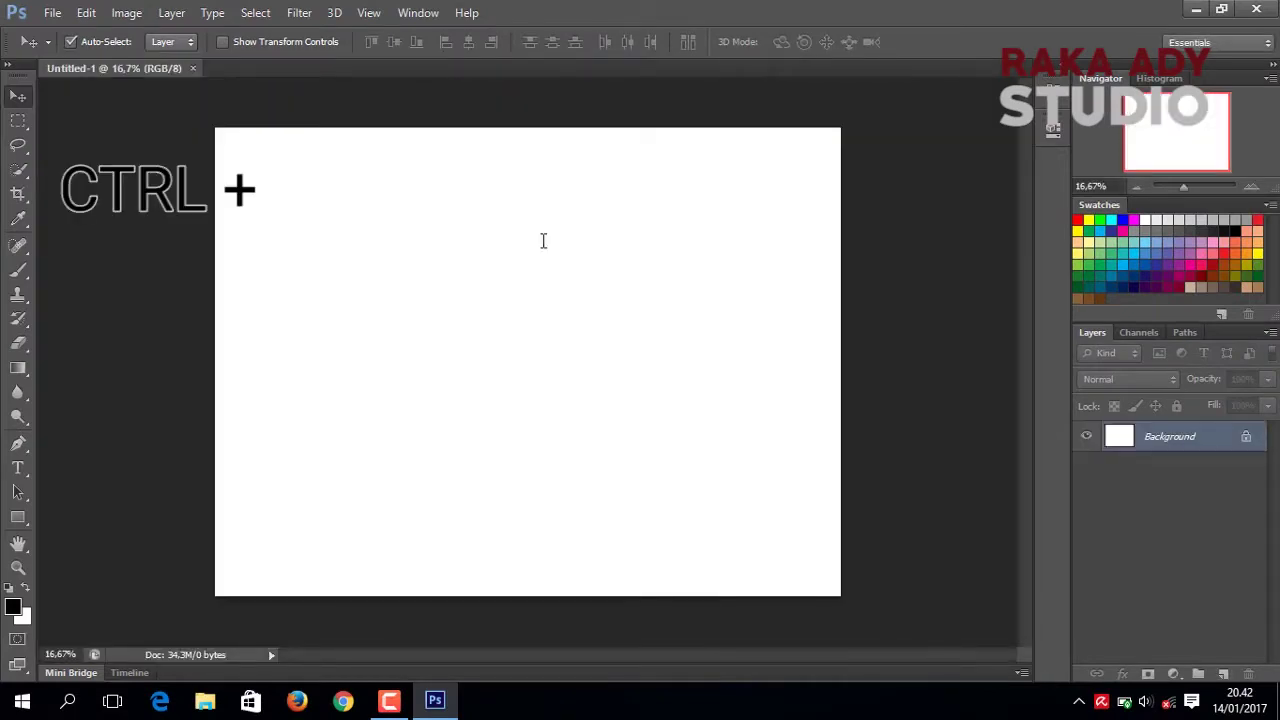
Zoom in and select the Type tool with the Disparador Stencil font
key(ctrl+plus)
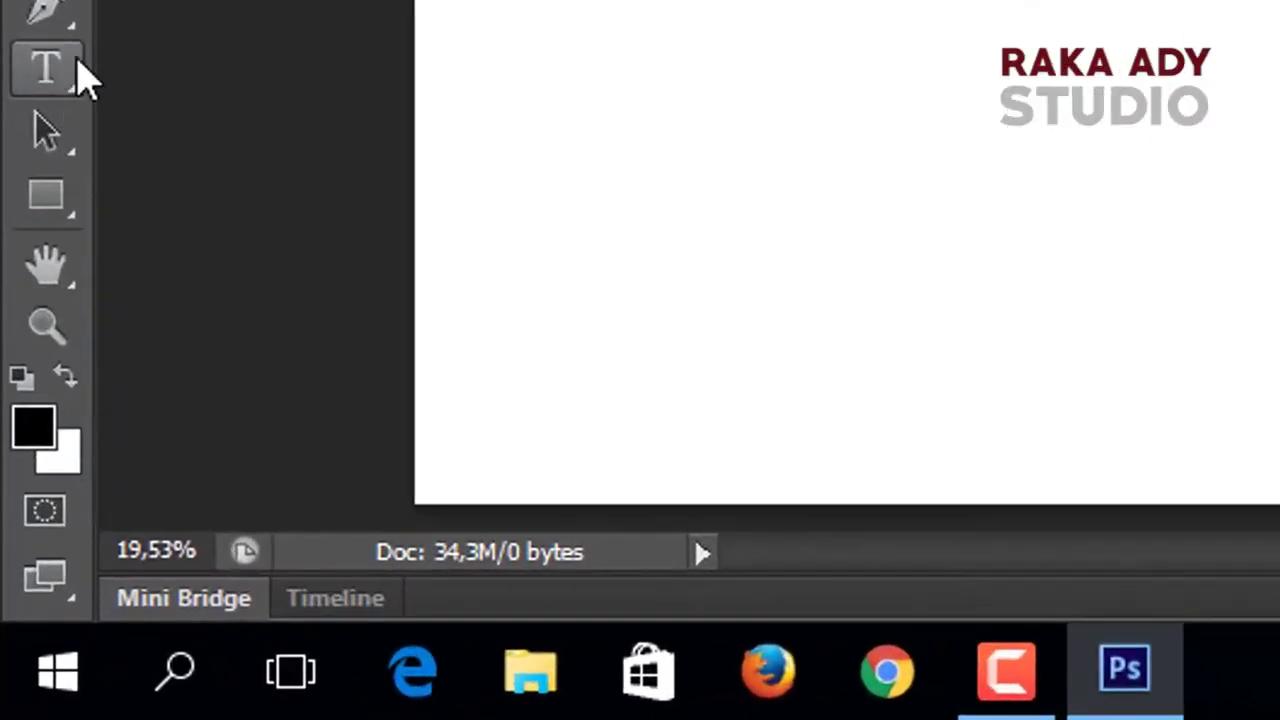
click(41, 80)
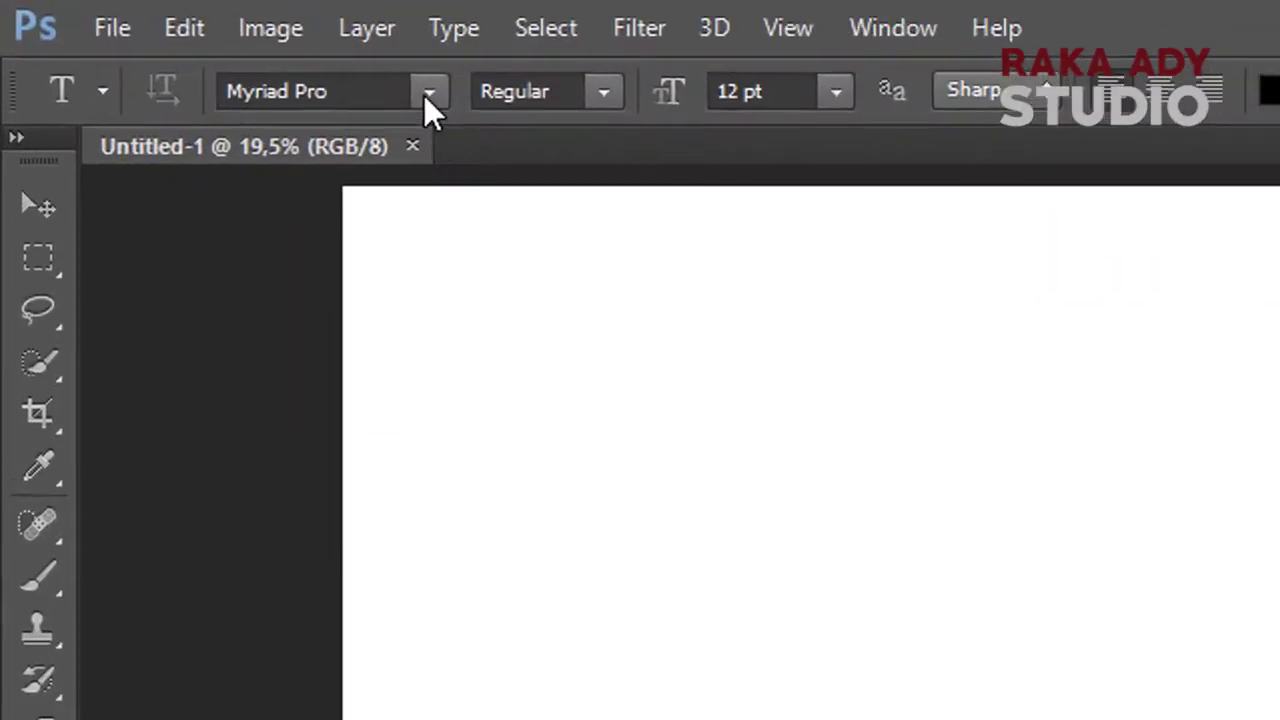
click(416, 92)
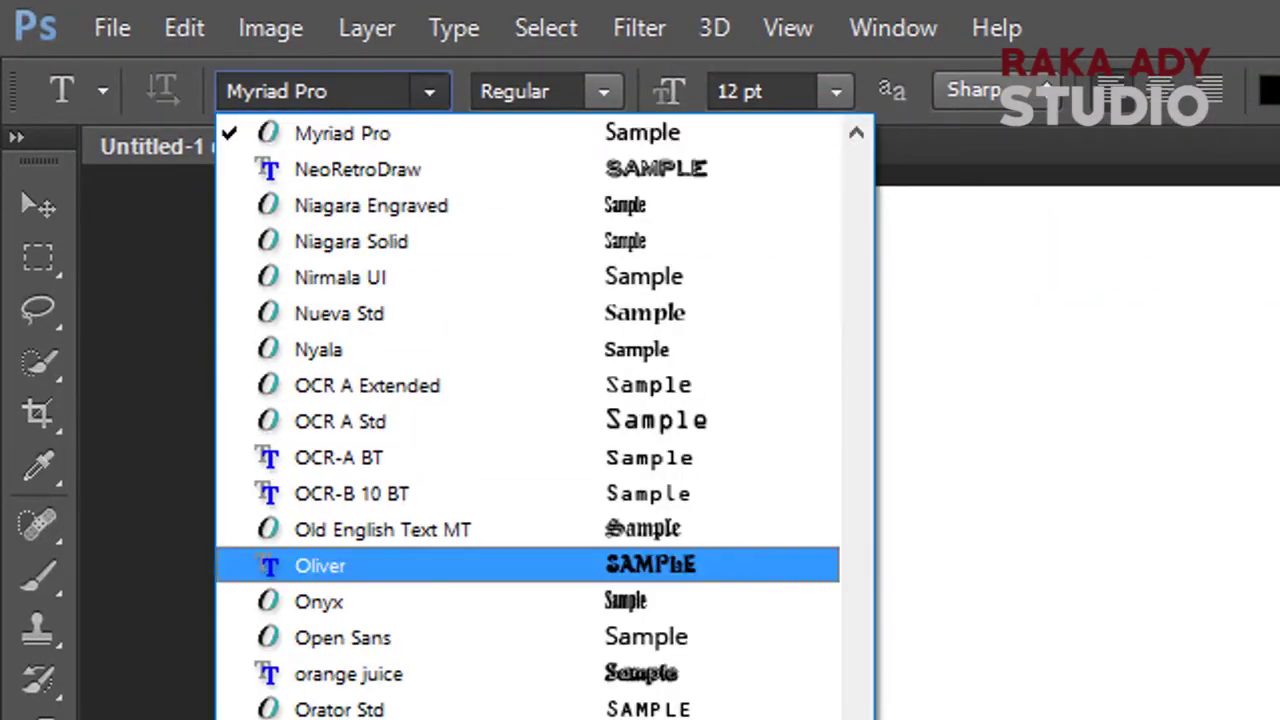
mouse_move(852, 600)
mouse_down()
mouse_move(859, 152)
mouse_move(880, 431)
mouse_move(872, 403)
mouse_up()
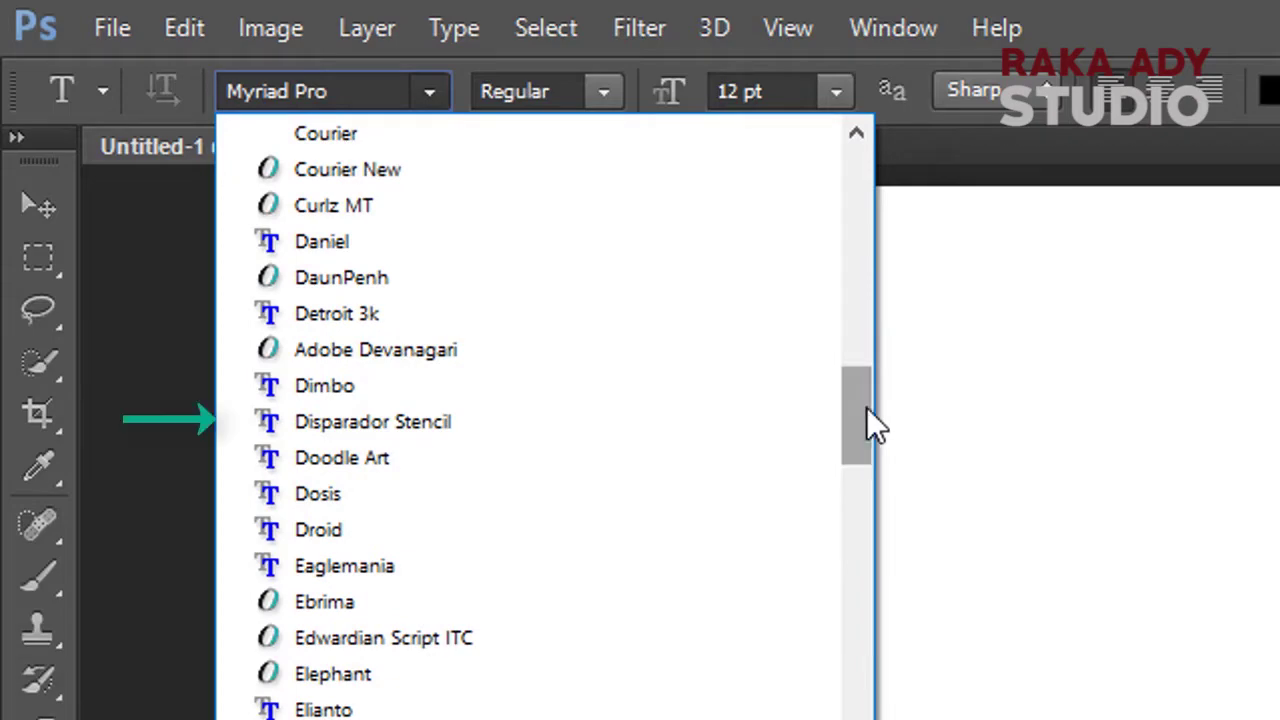
click(414, 421)
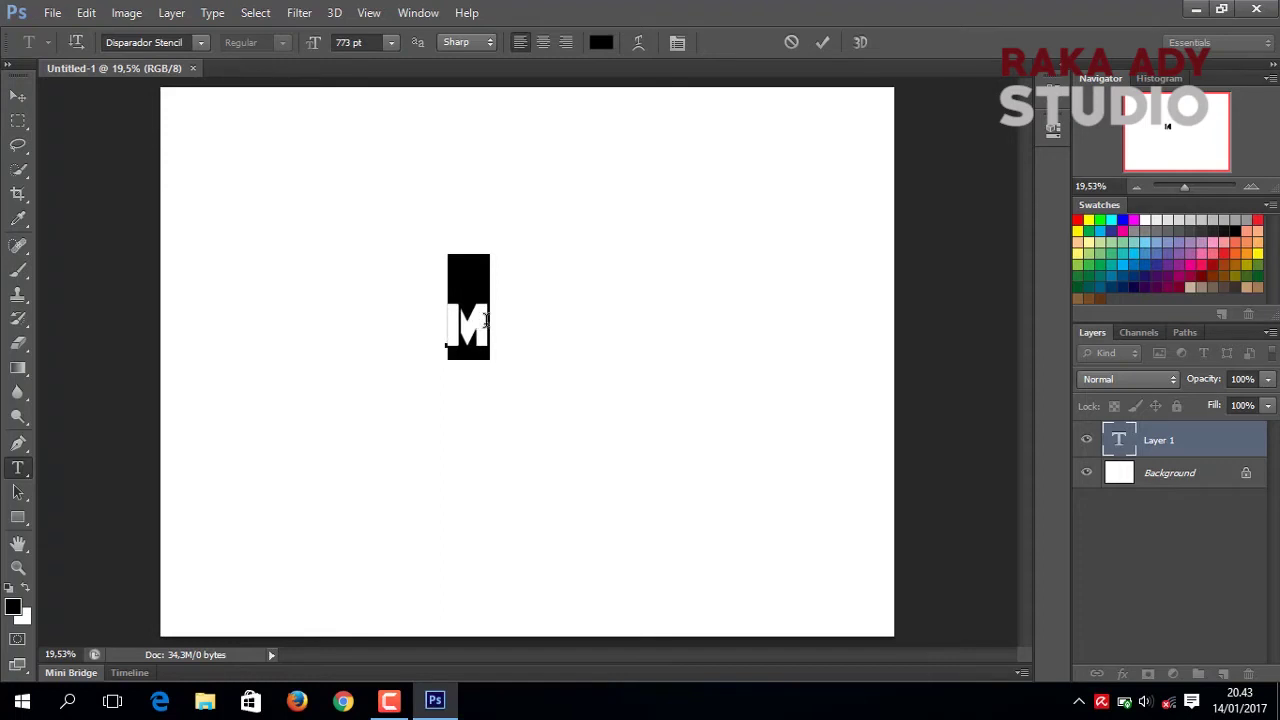
Type 'MY TRIP' on the canvas and commit the text layer
click(485, 320)
text(Y)
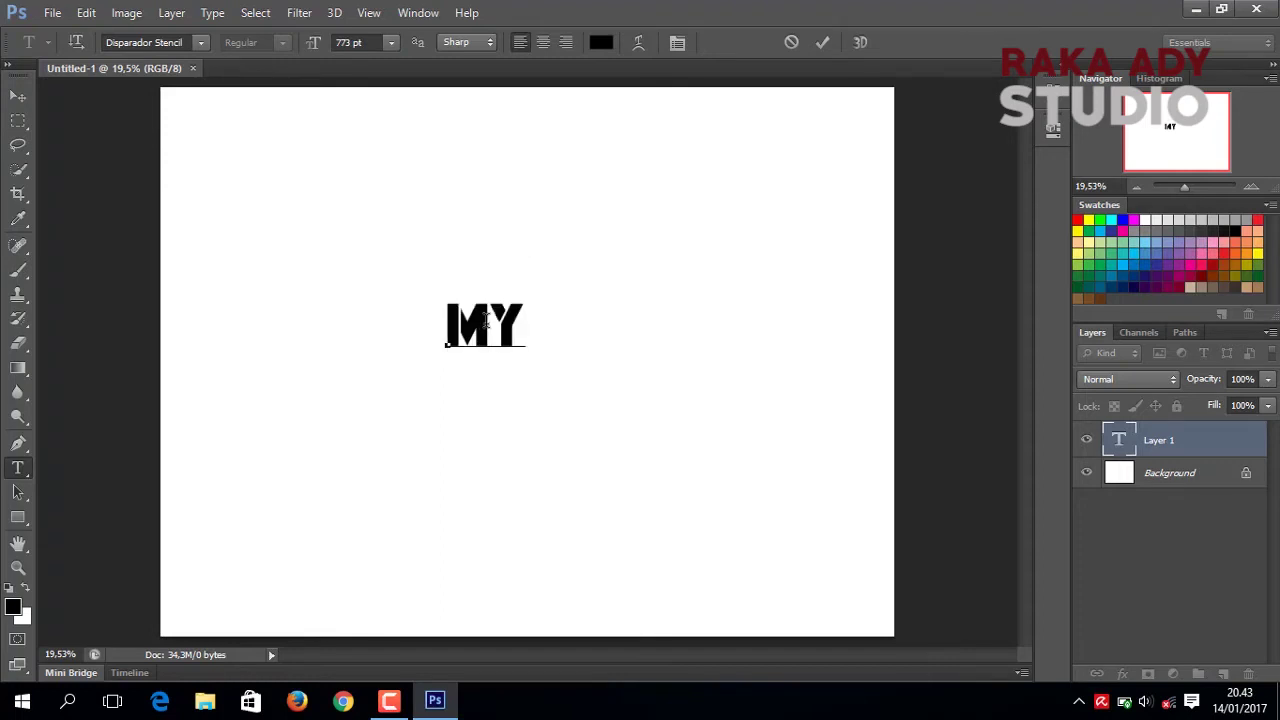
text( TRIP)
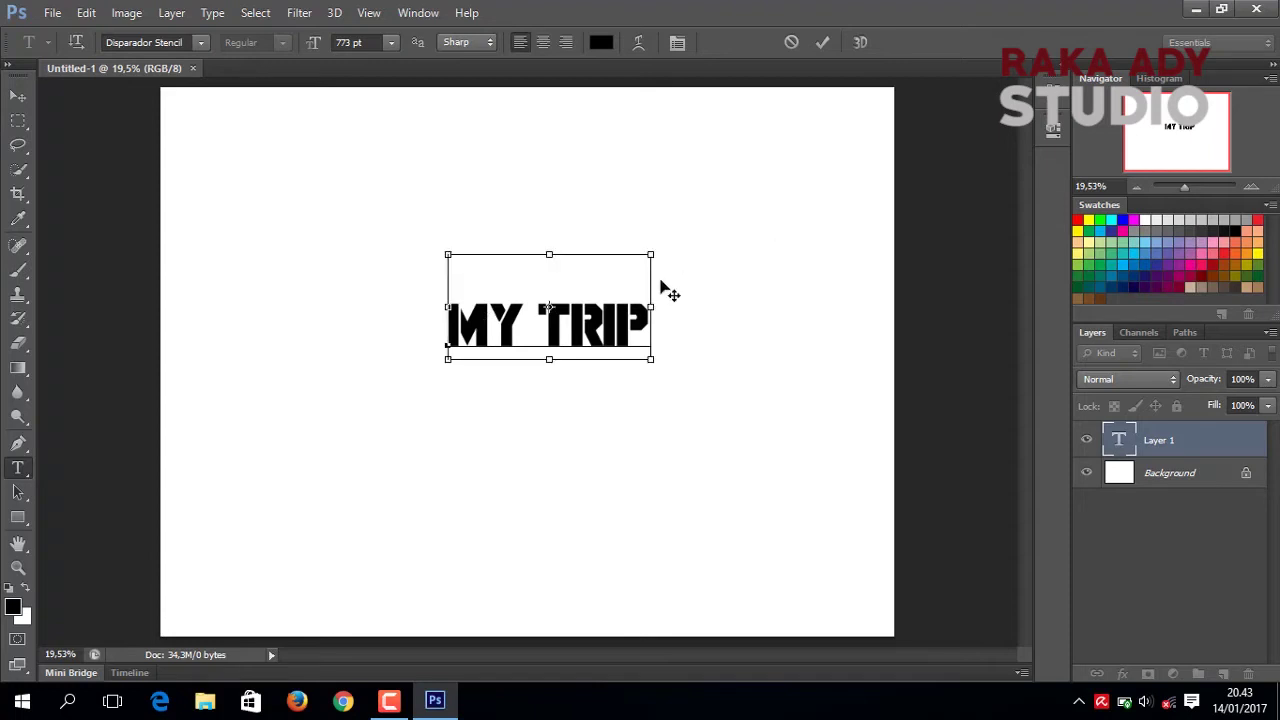
key(ctrl+a)
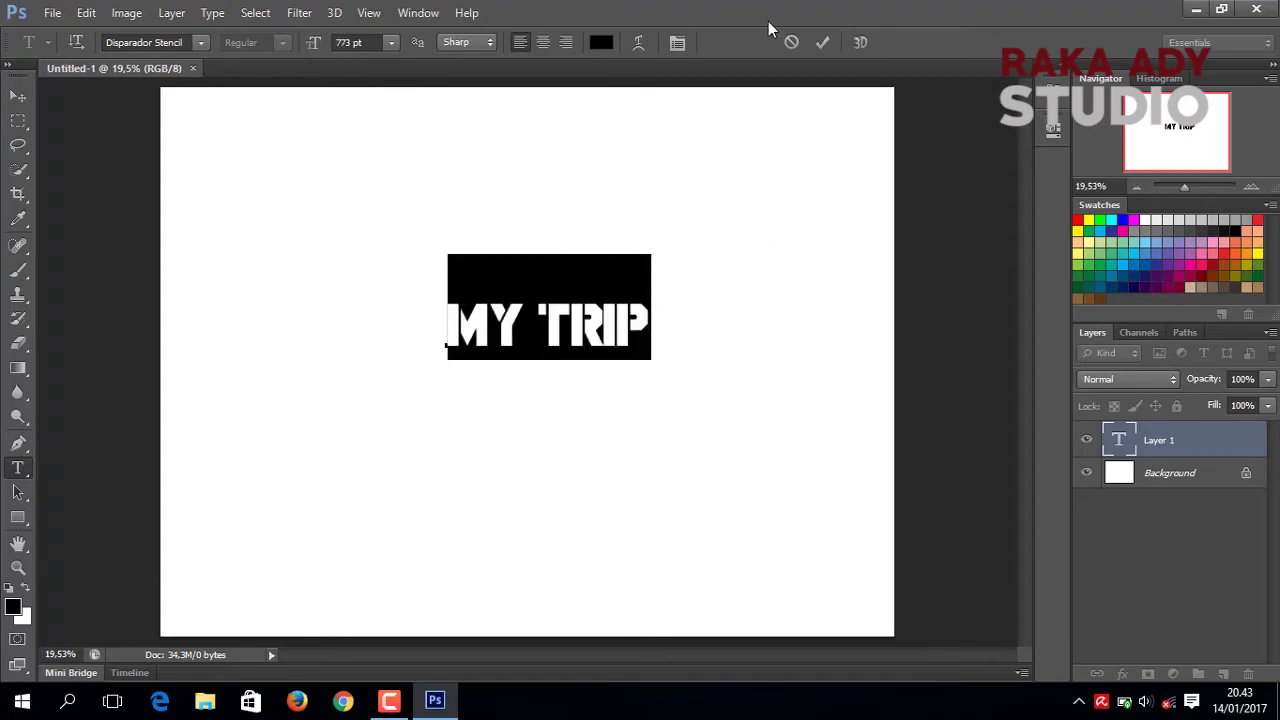
click(822, 44)
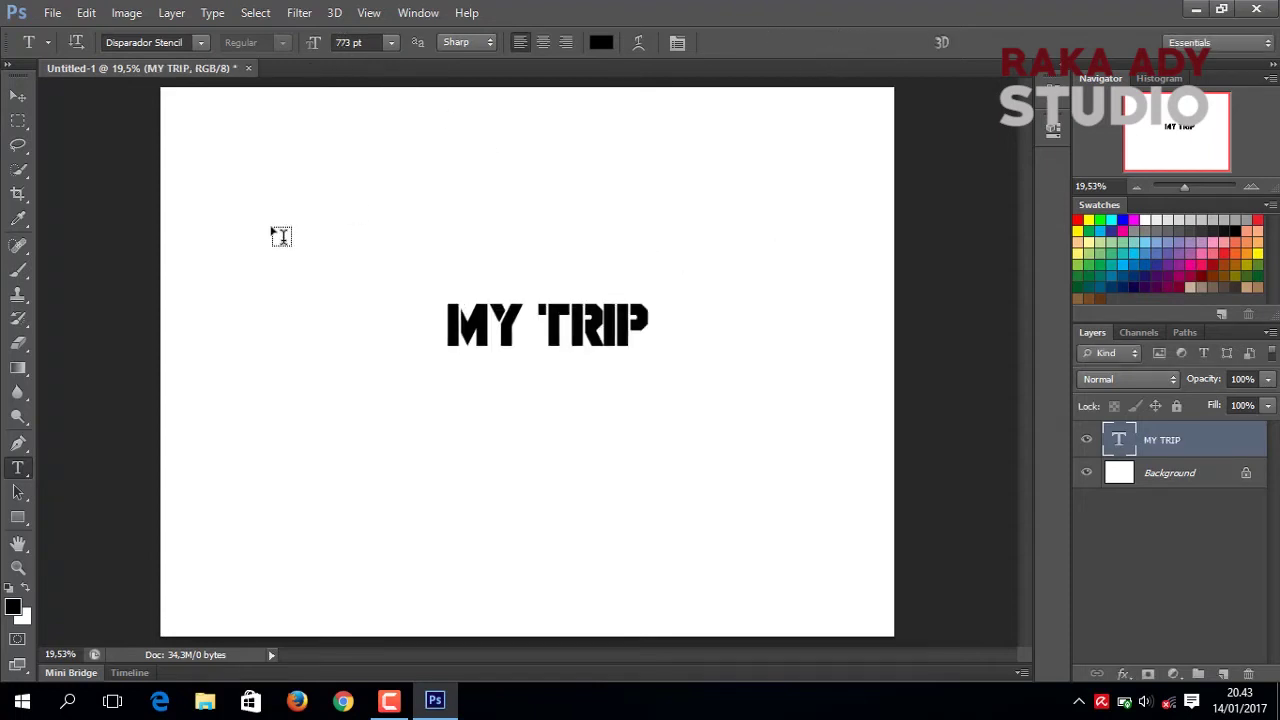
Scale MY TRIP to about 235% and position it across the upper middle, slightly right
click(18, 97)
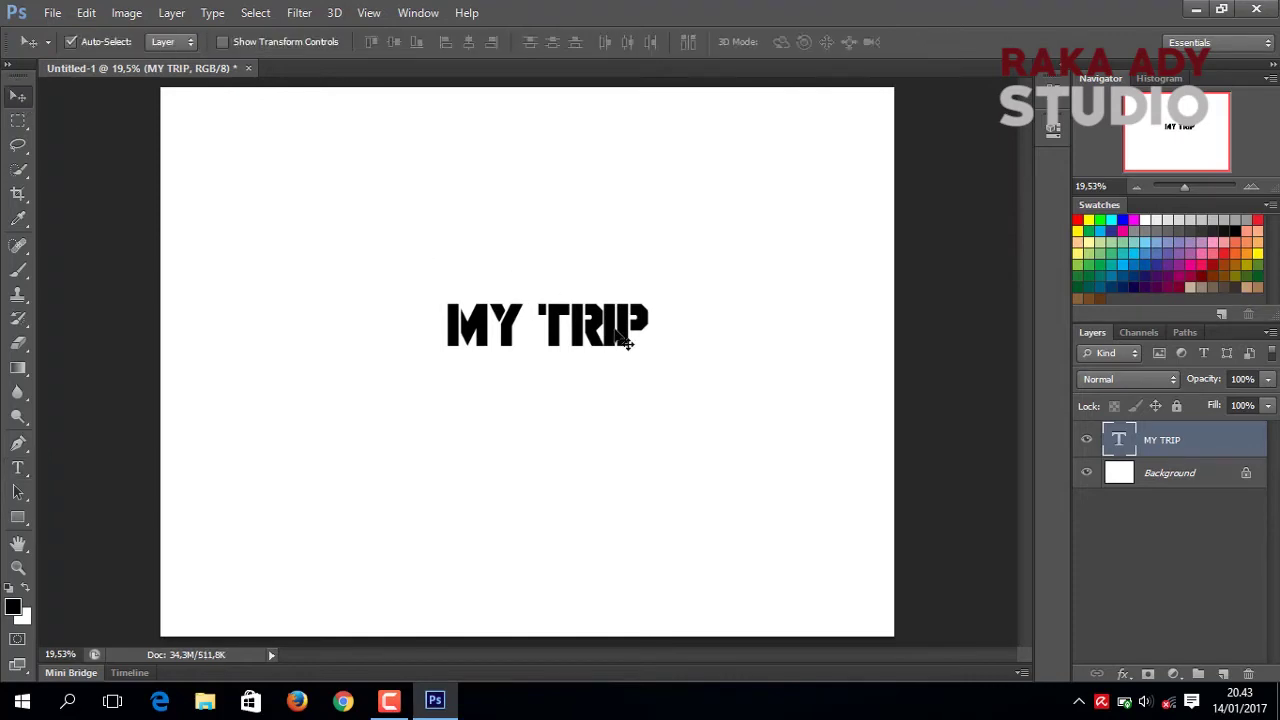
drag(600, 325, 520, 293)
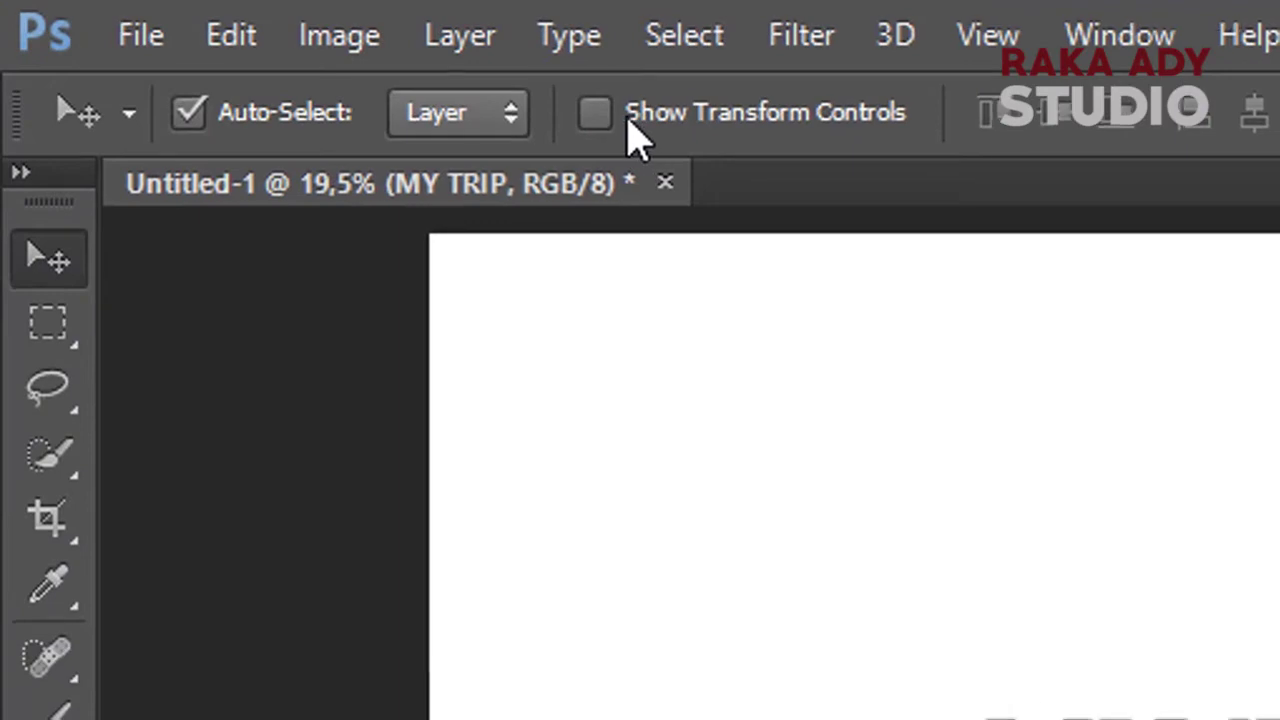
click(628, 114)
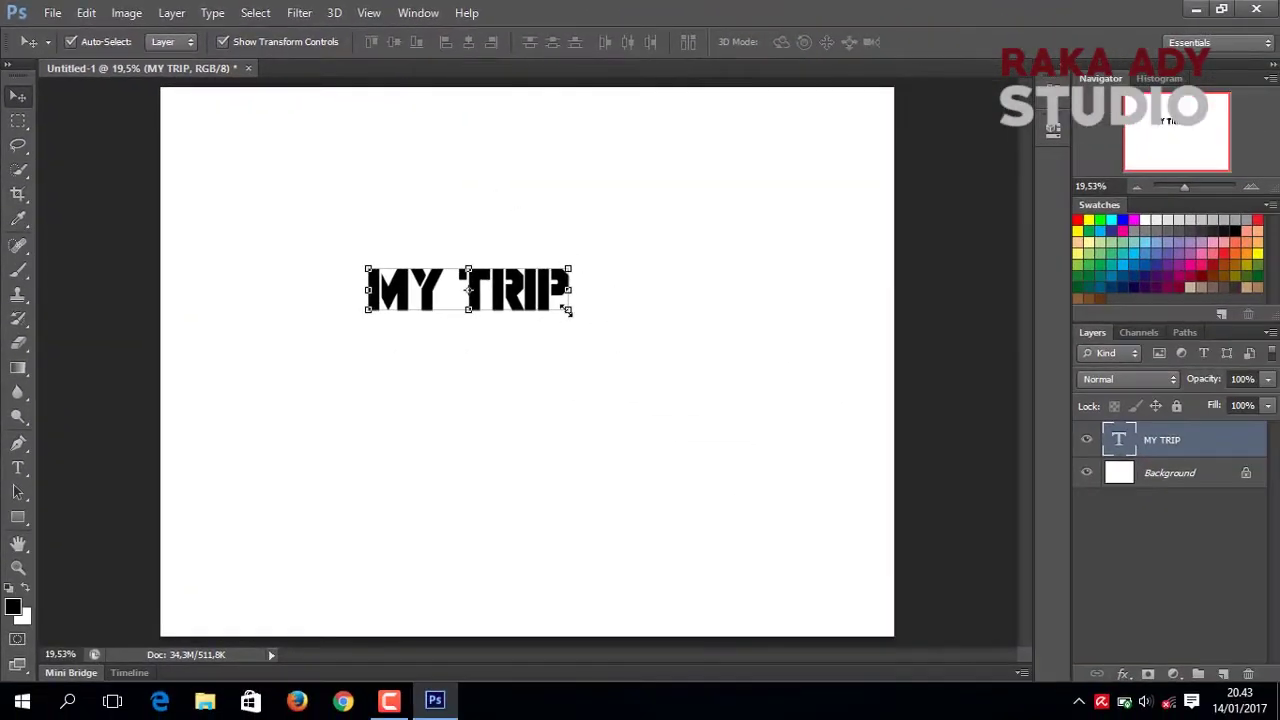
mouse_move(567, 311)
mouse_down()
mouse_move(572, 328)
mouse_move(707, 409)
mouse_move(796, 441)
mouse_up()
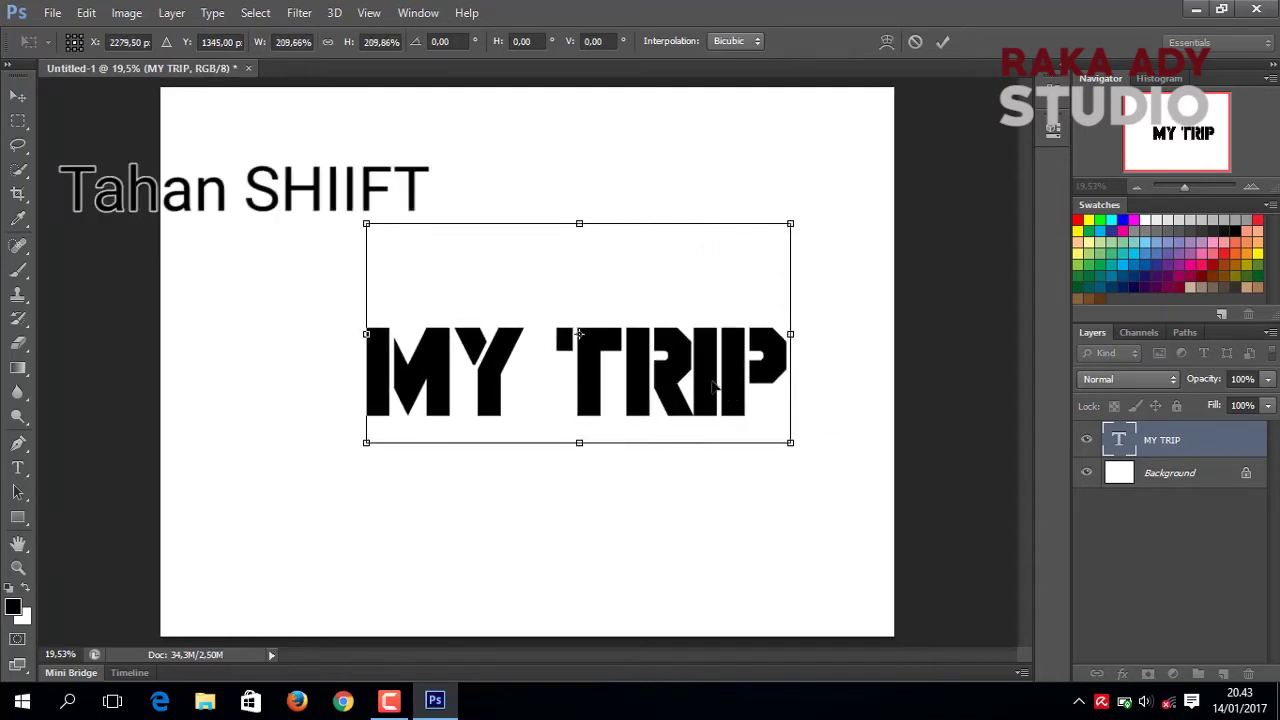
drag(731, 397, 650, 323)
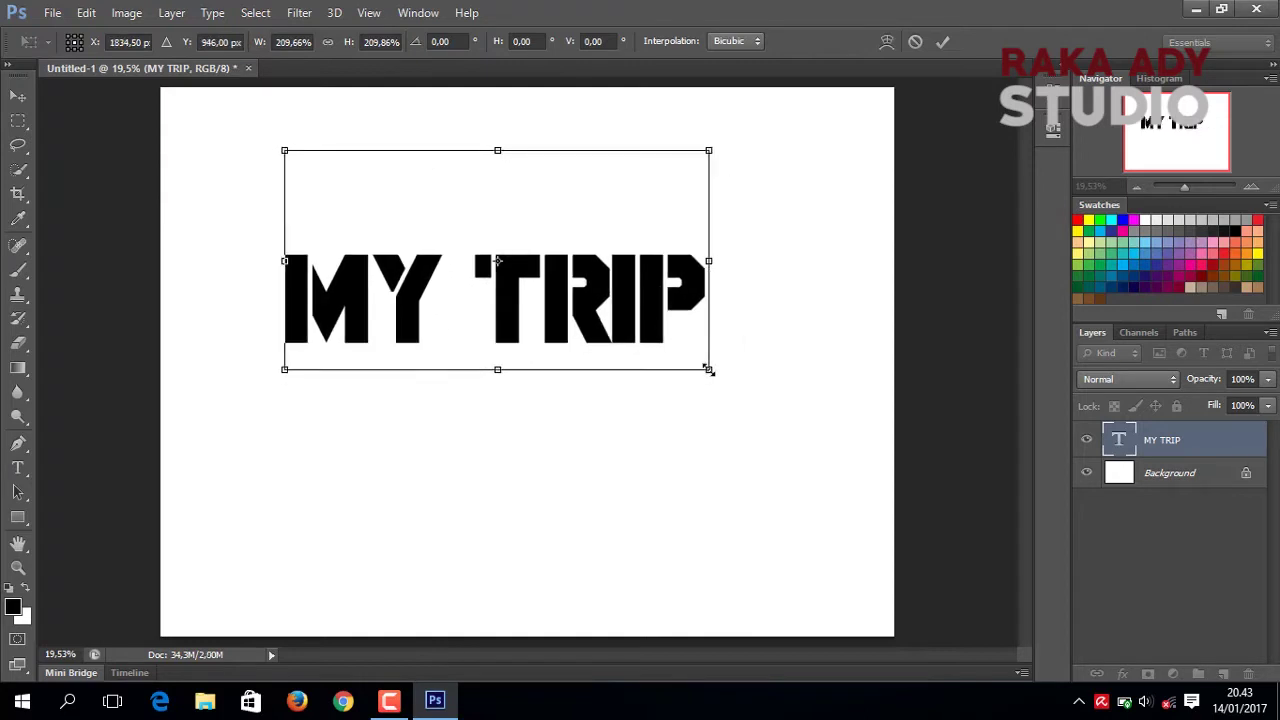
drag(708, 370, 760, 399)
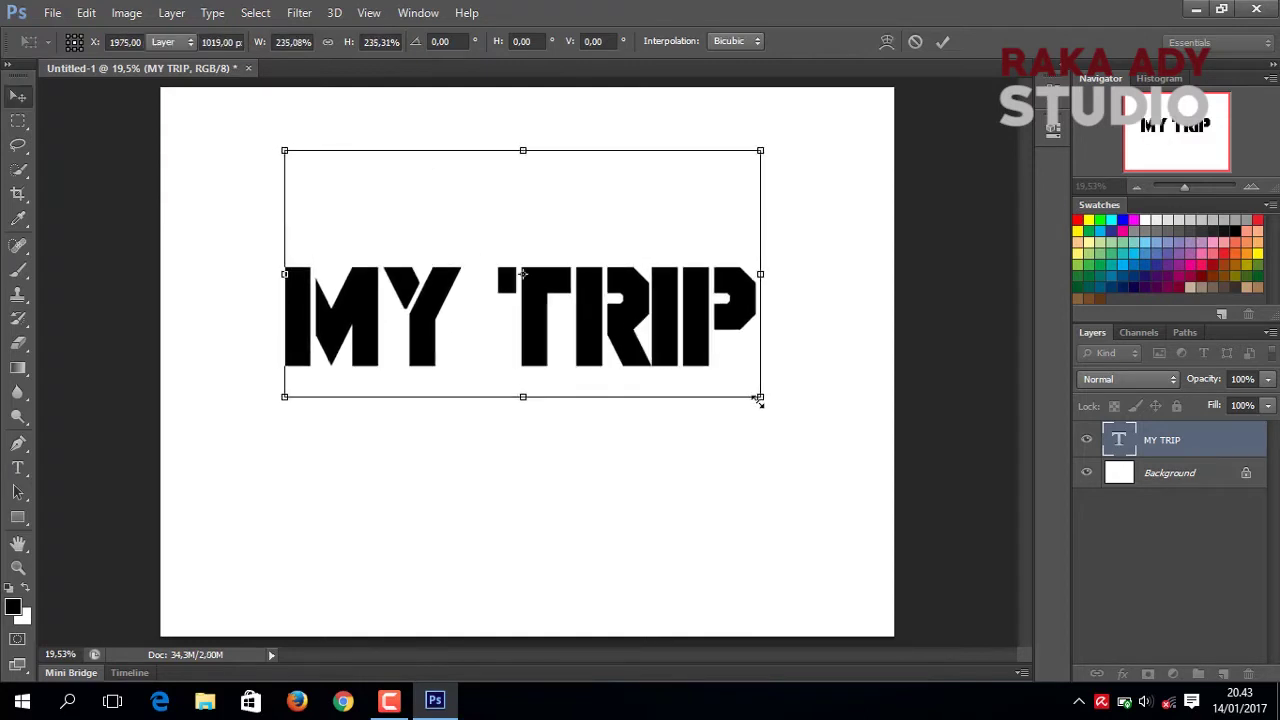
key(Return)
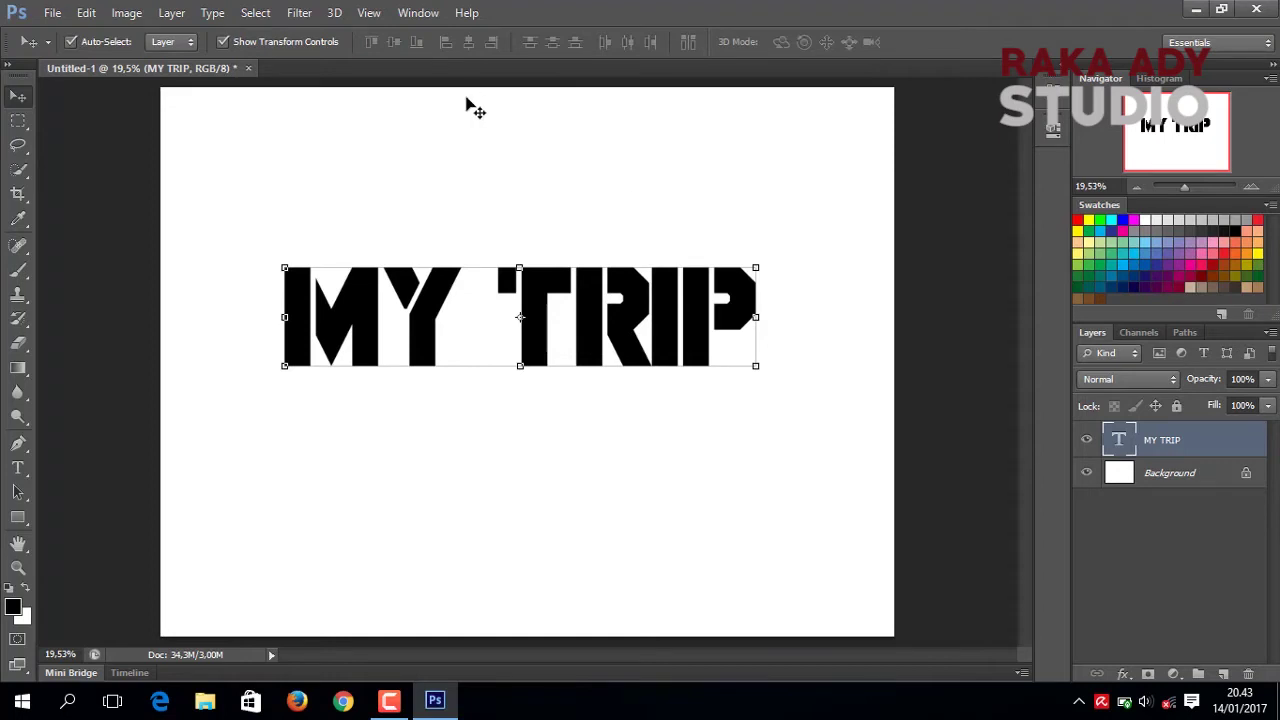
click(223, 41)
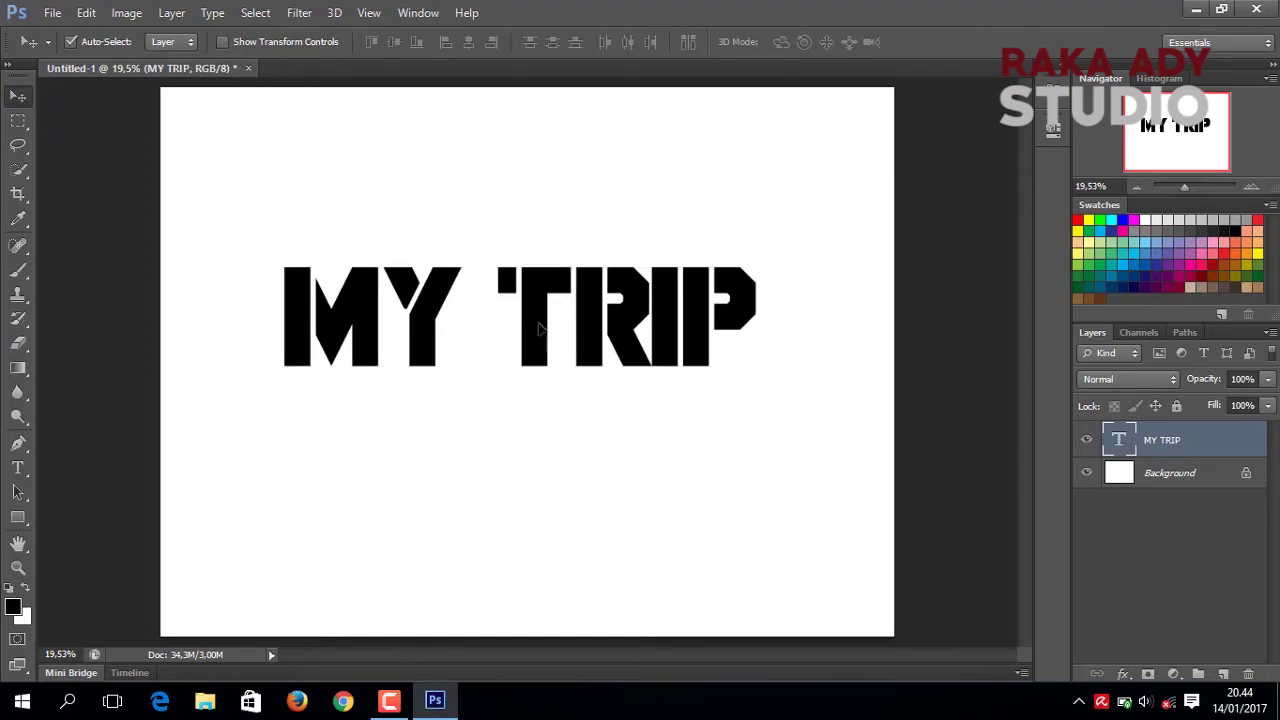
drag(538, 328, 562, 328)
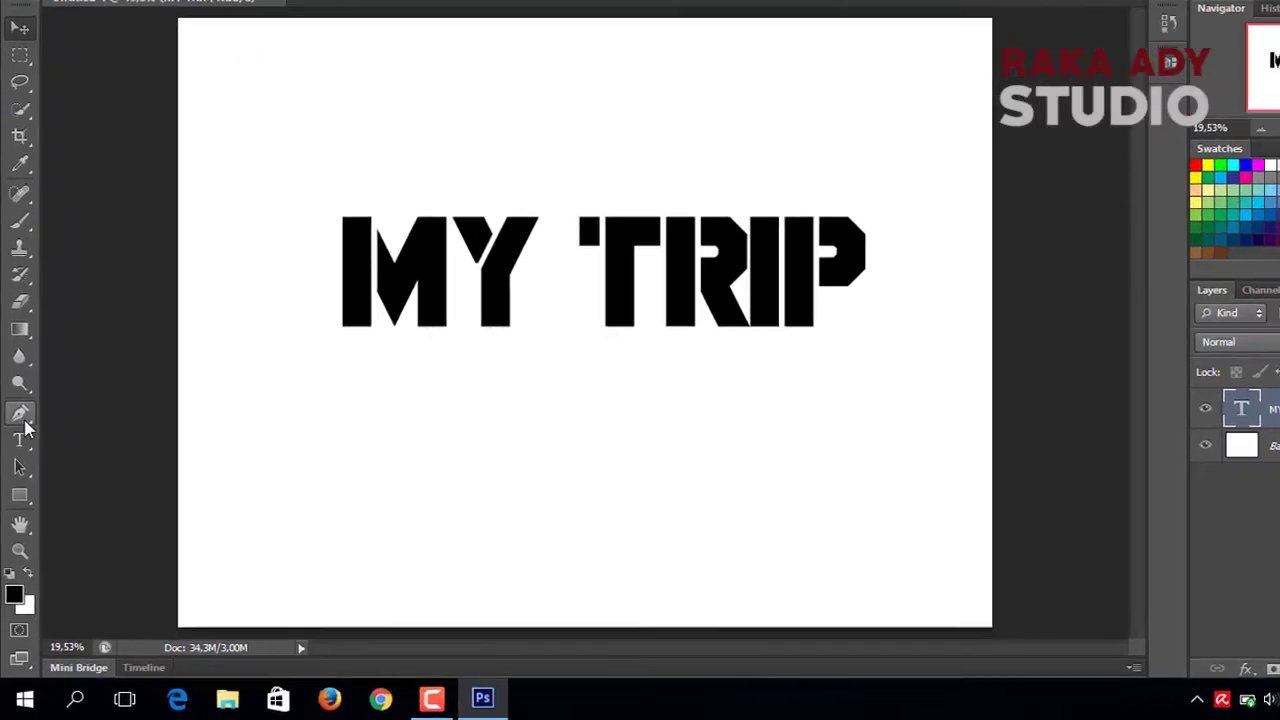
Add a 698 pt 'MY ADVENTURE' text line below MY TRIP and commit it
click(18, 467)
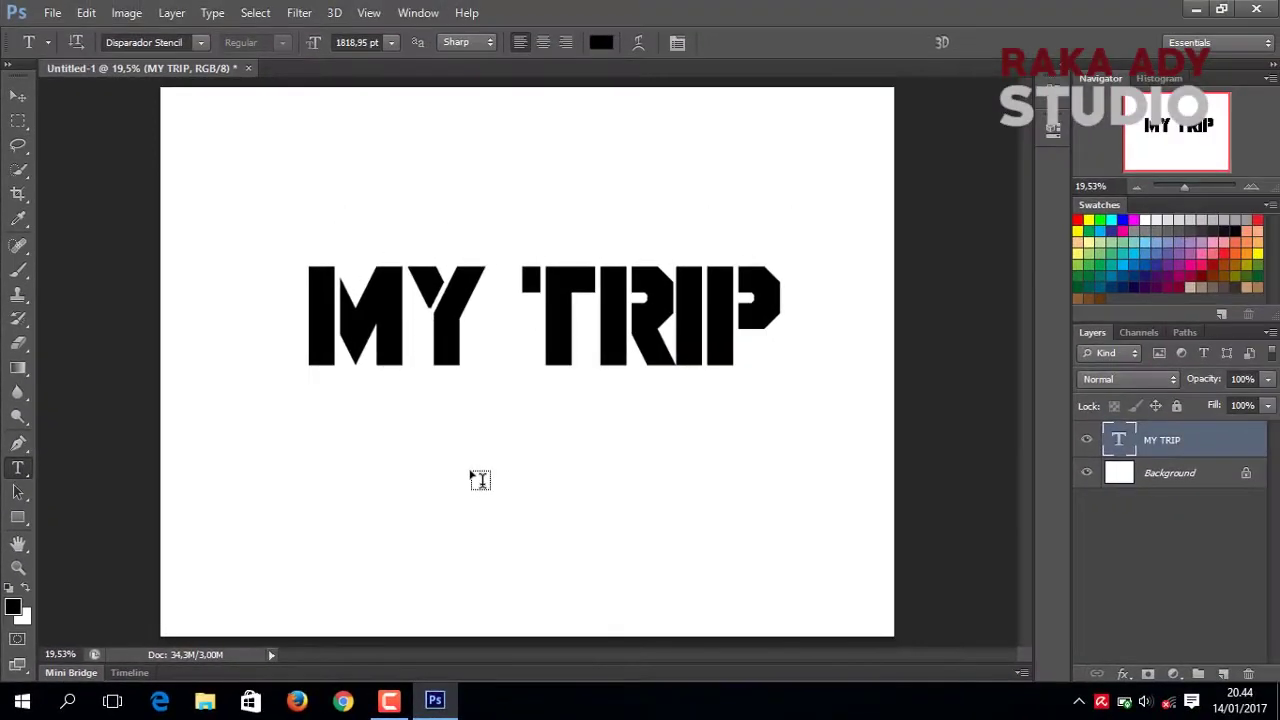
click(480, 480)
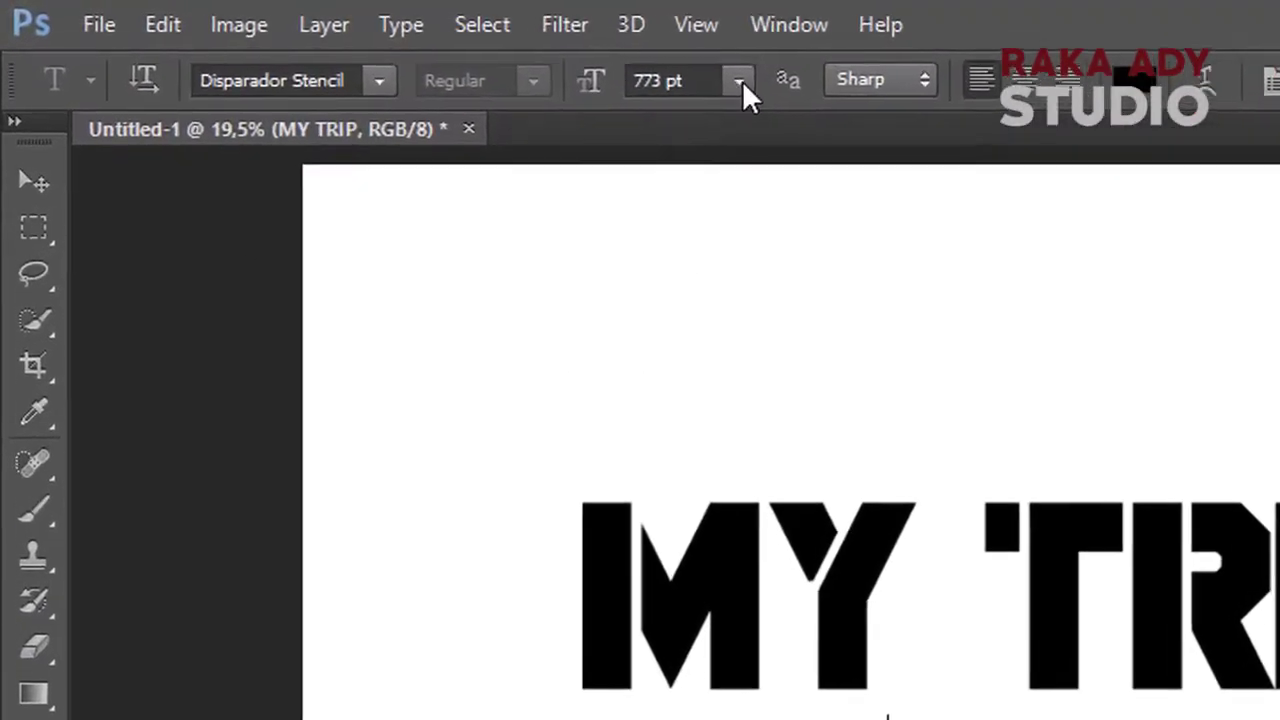
drag(588, 90, 238, 47)
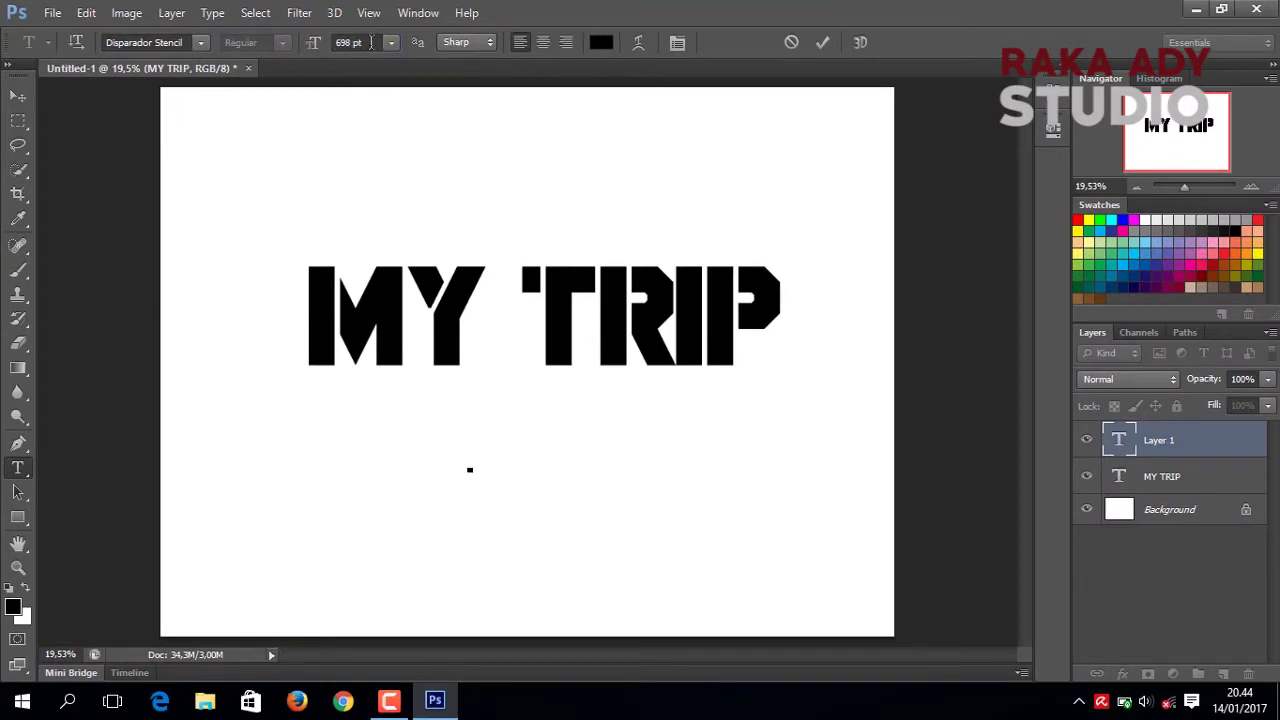
text(M)
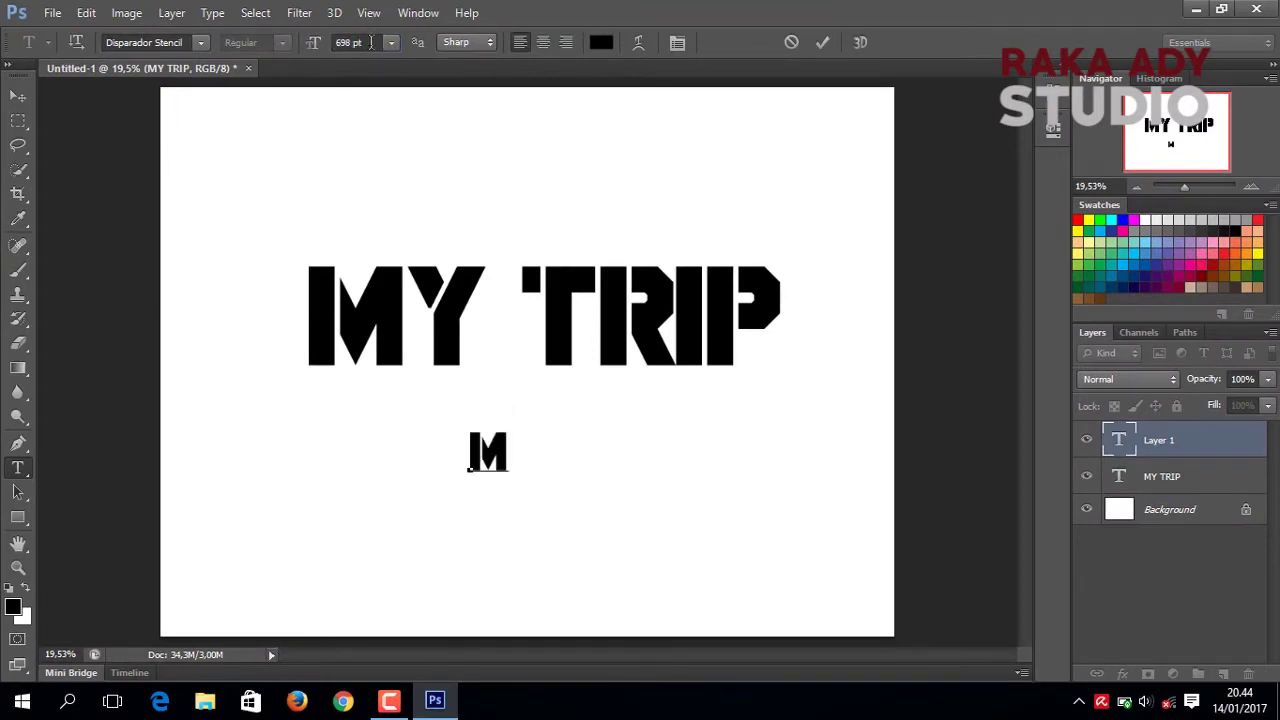
text(Y AD)
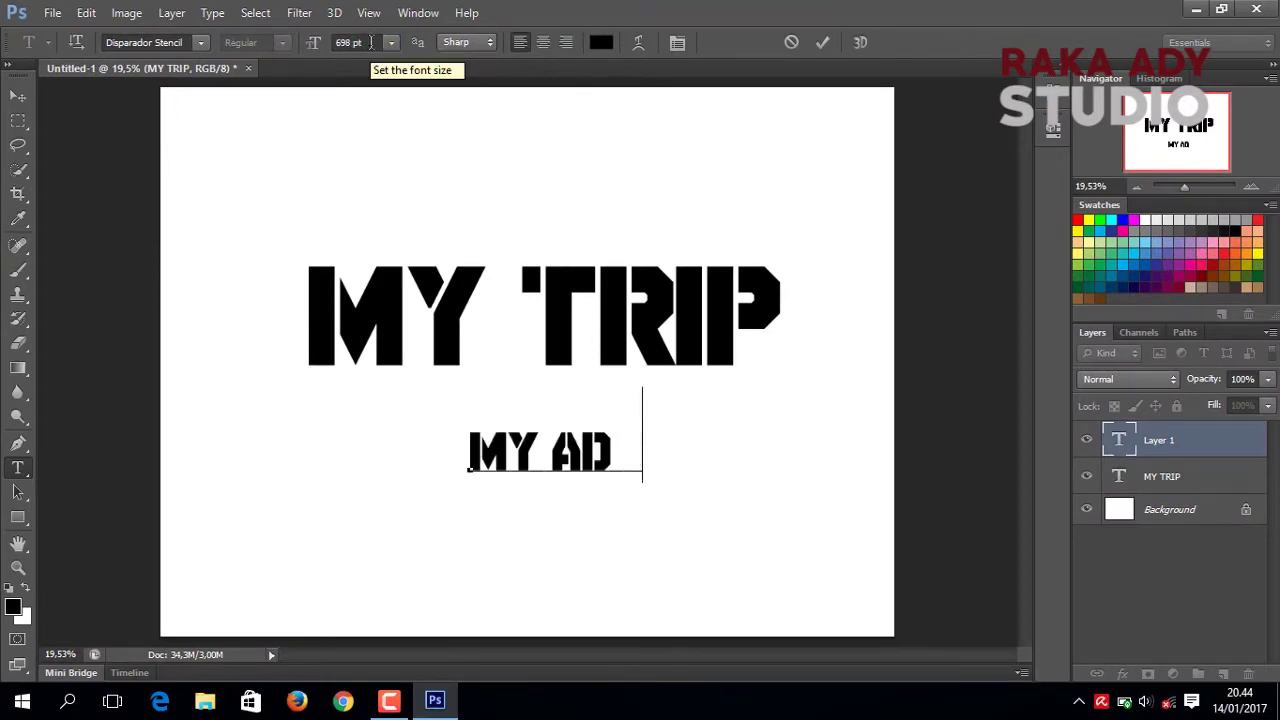
text(VENTURE)
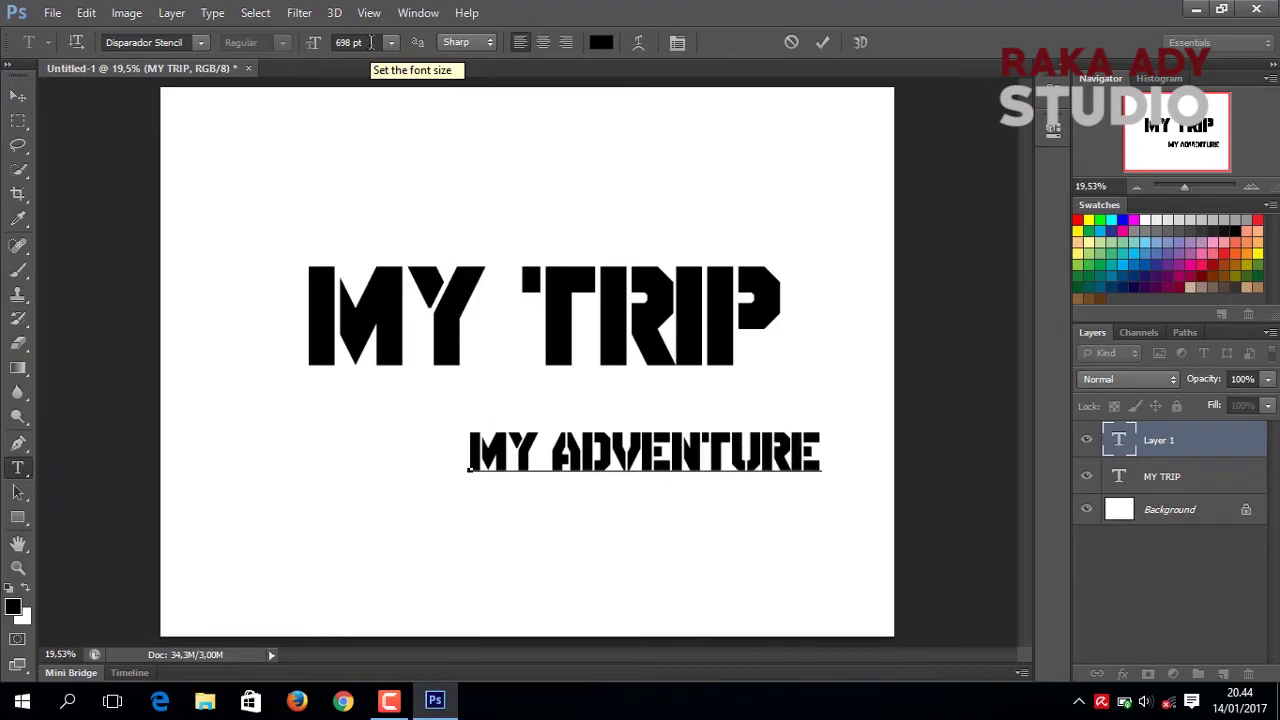
click(822, 44)
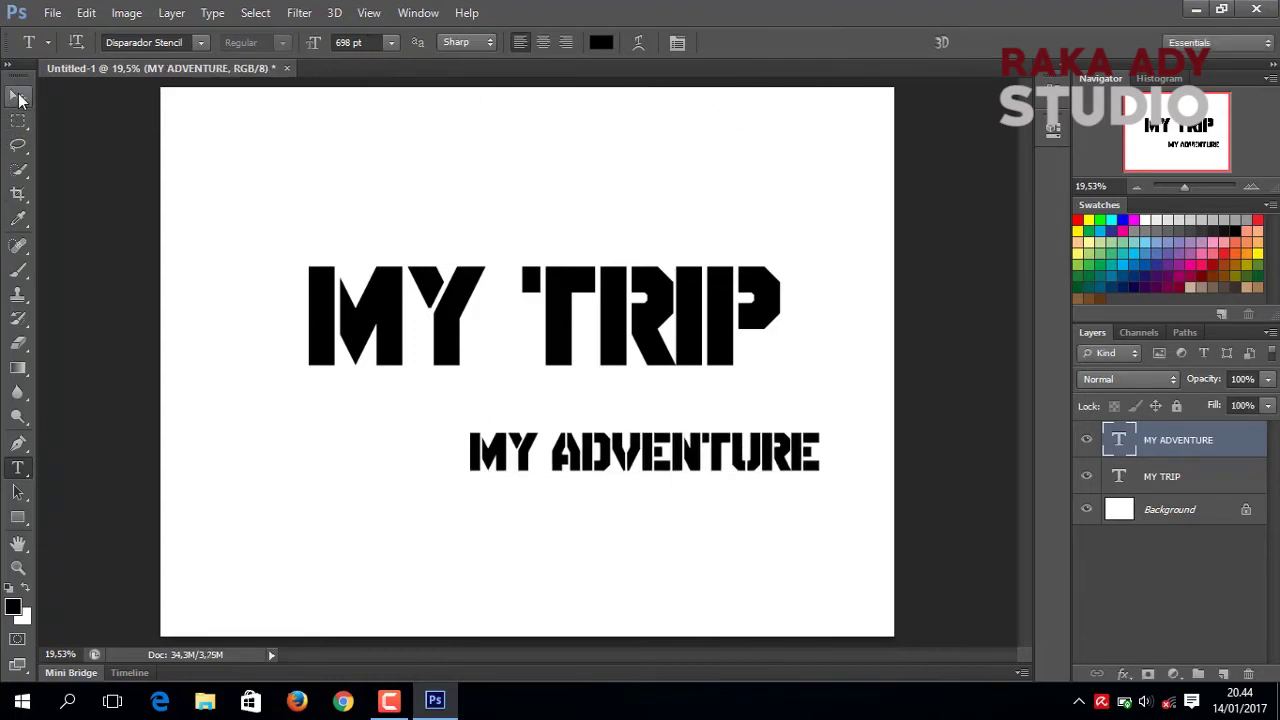
click(18, 96)
Scale MY ADVENTURE to about 134% and set it snugly beneath MY TRIP, left-aligned
drag(512, 462, 338, 395)
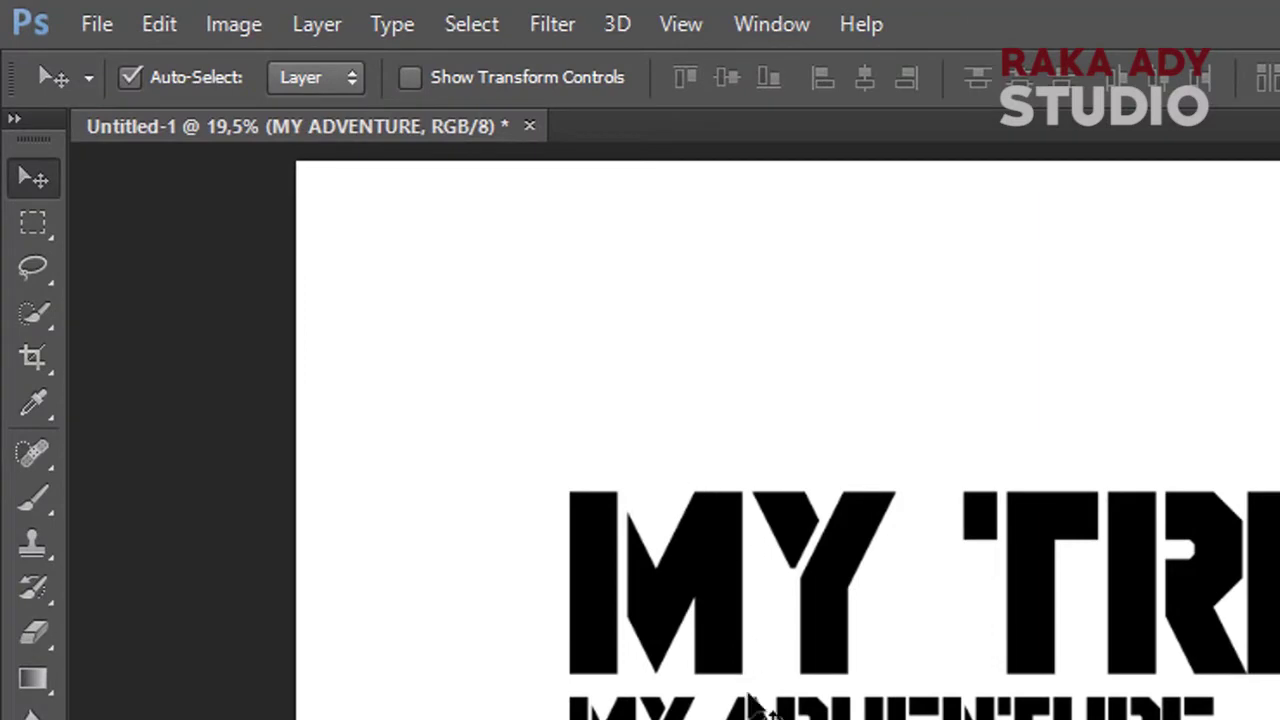
click(417, 83)
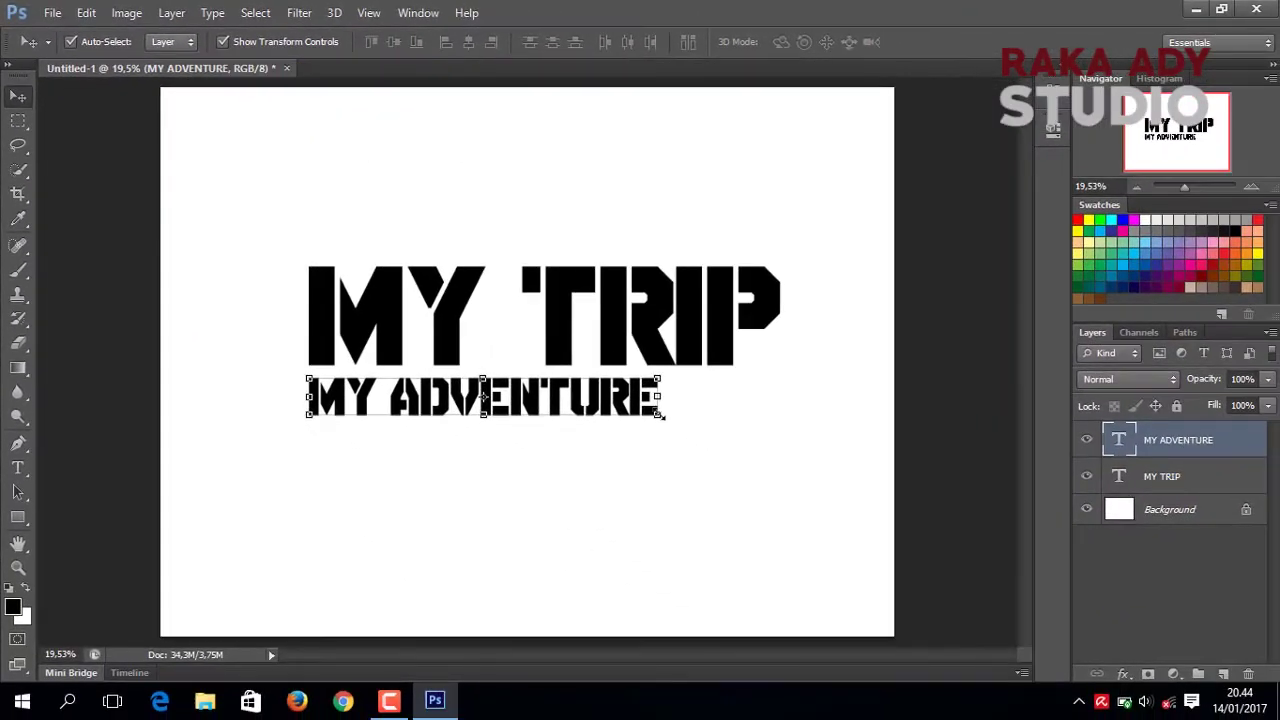
drag(659, 413, 722, 452)
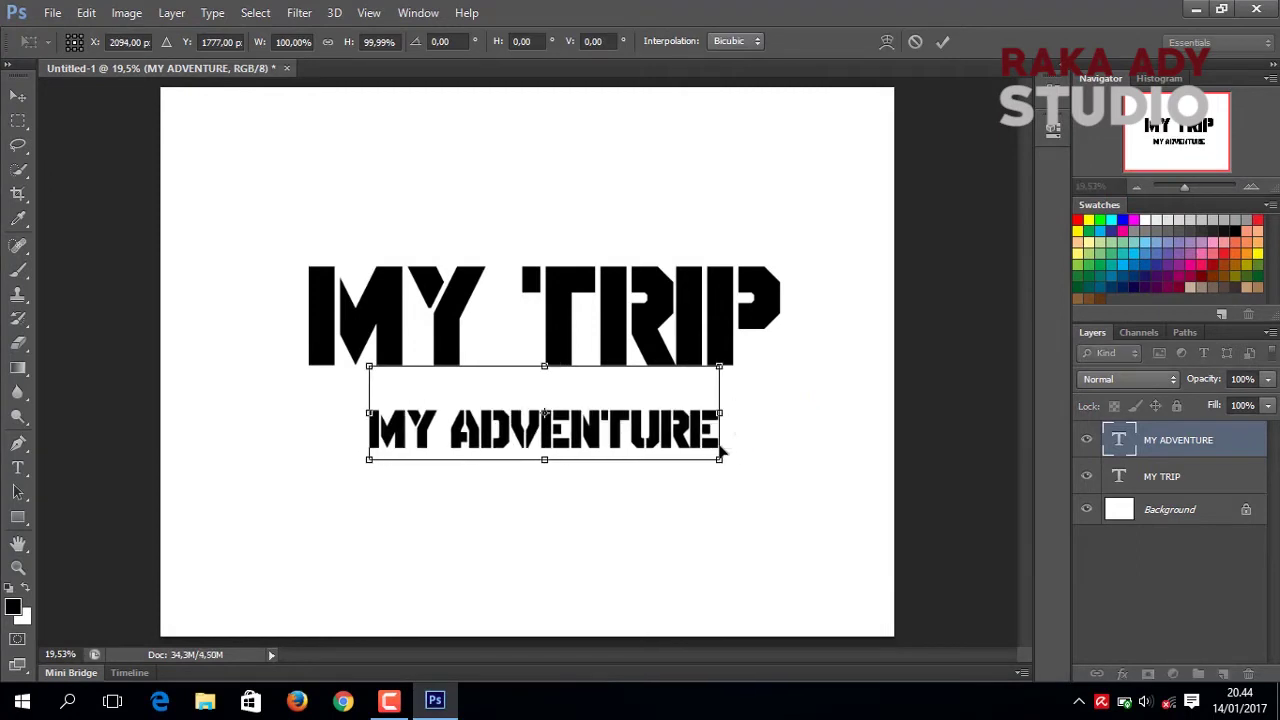
key(ctrl+z)
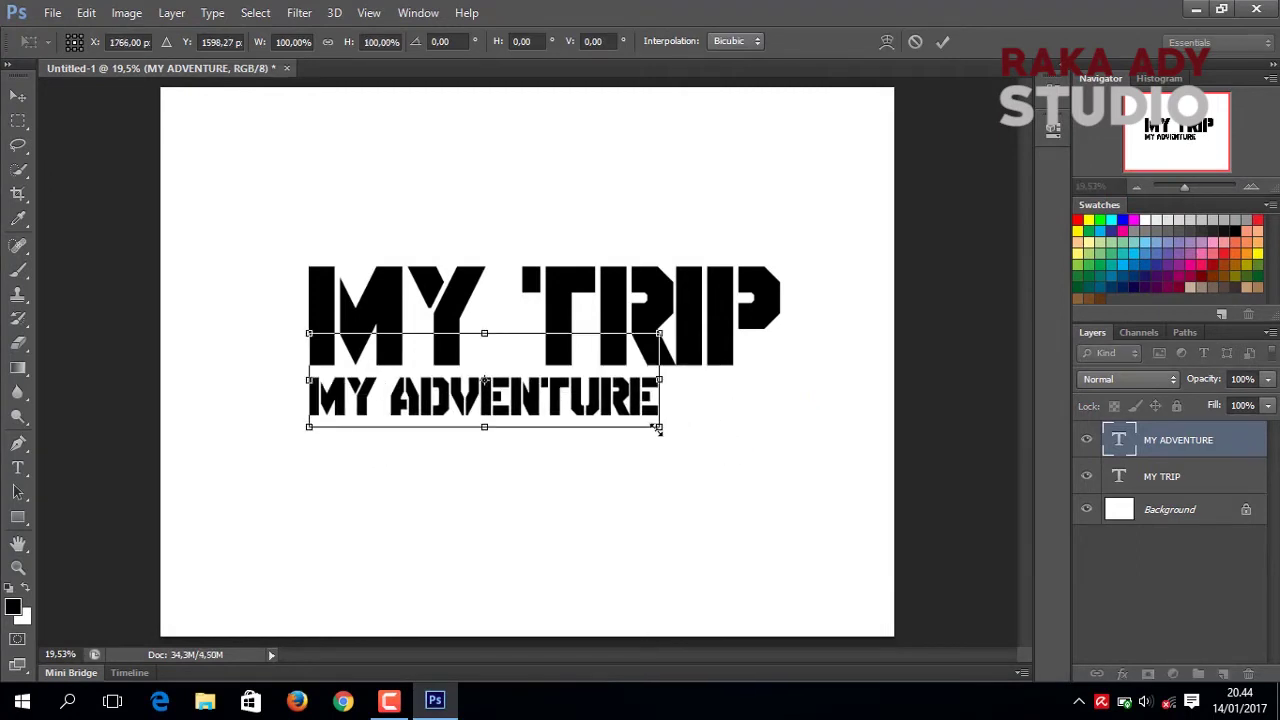
drag(657, 428, 771, 471)
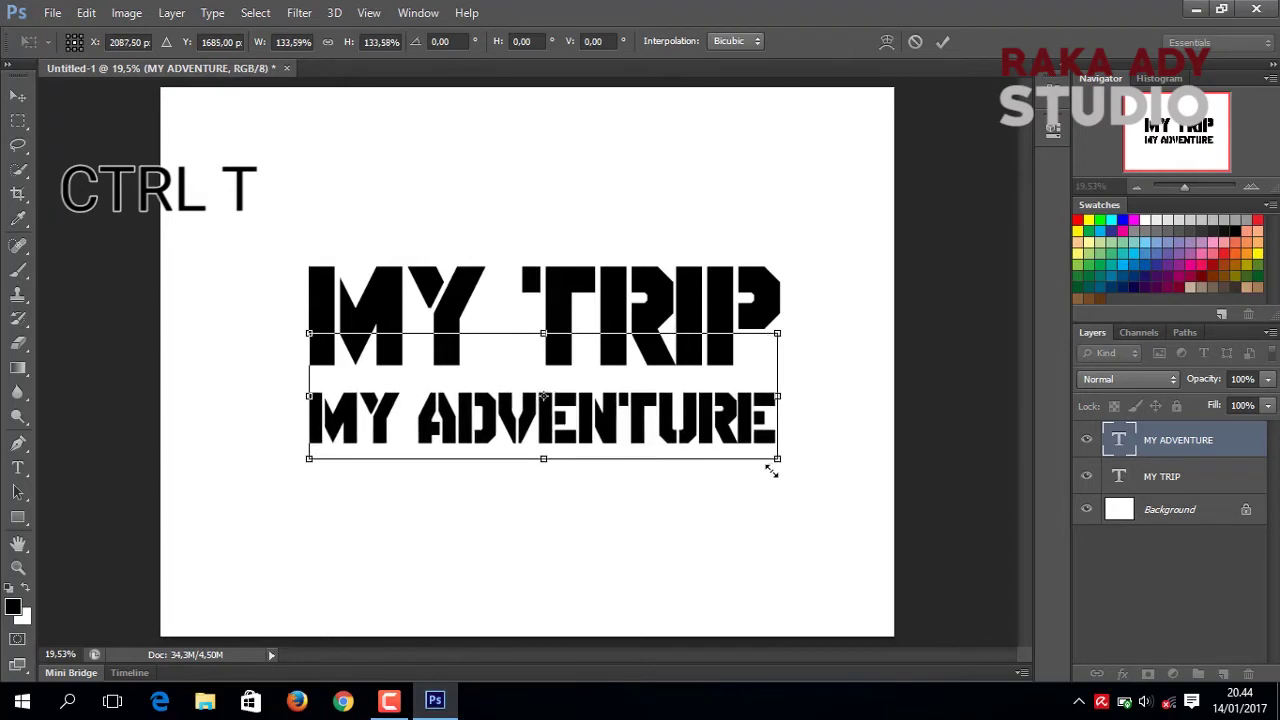
key(Return)
mouse_move(758, 446)
mouse_down()
mouse_move(765, 347)
mouse_move(748, 414)
mouse_up()
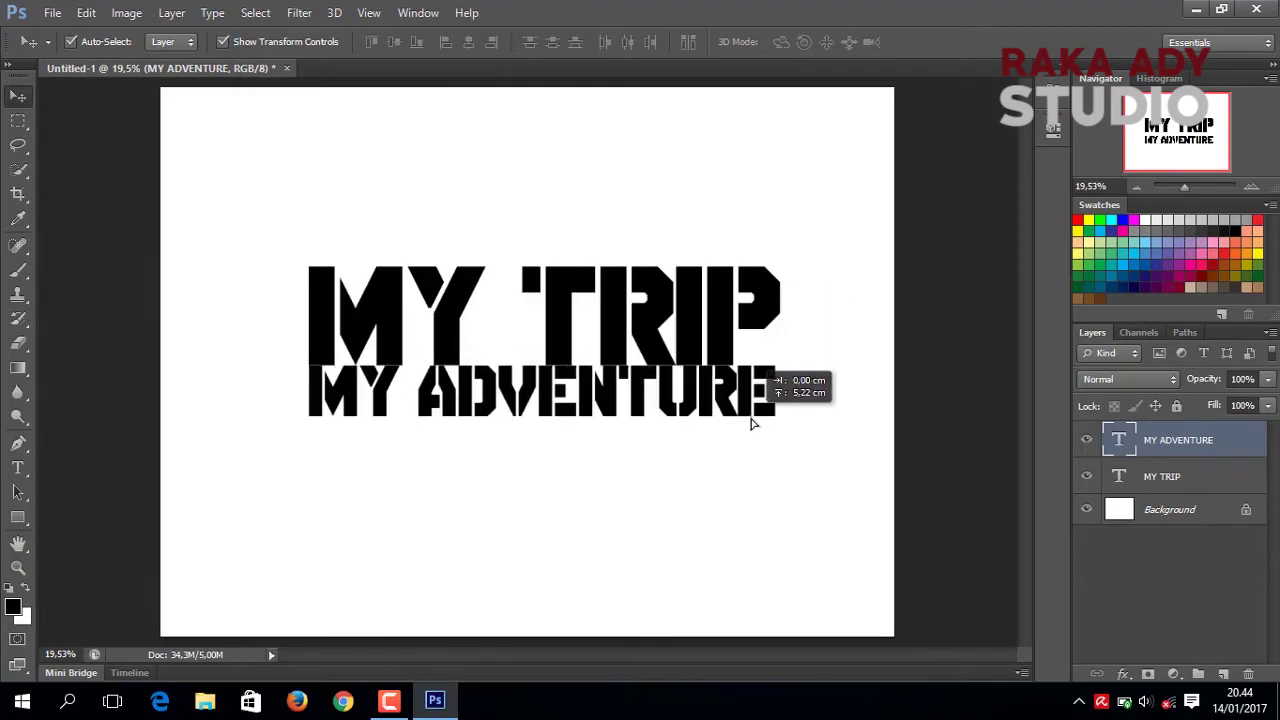
drag(748, 414, 754, 428)
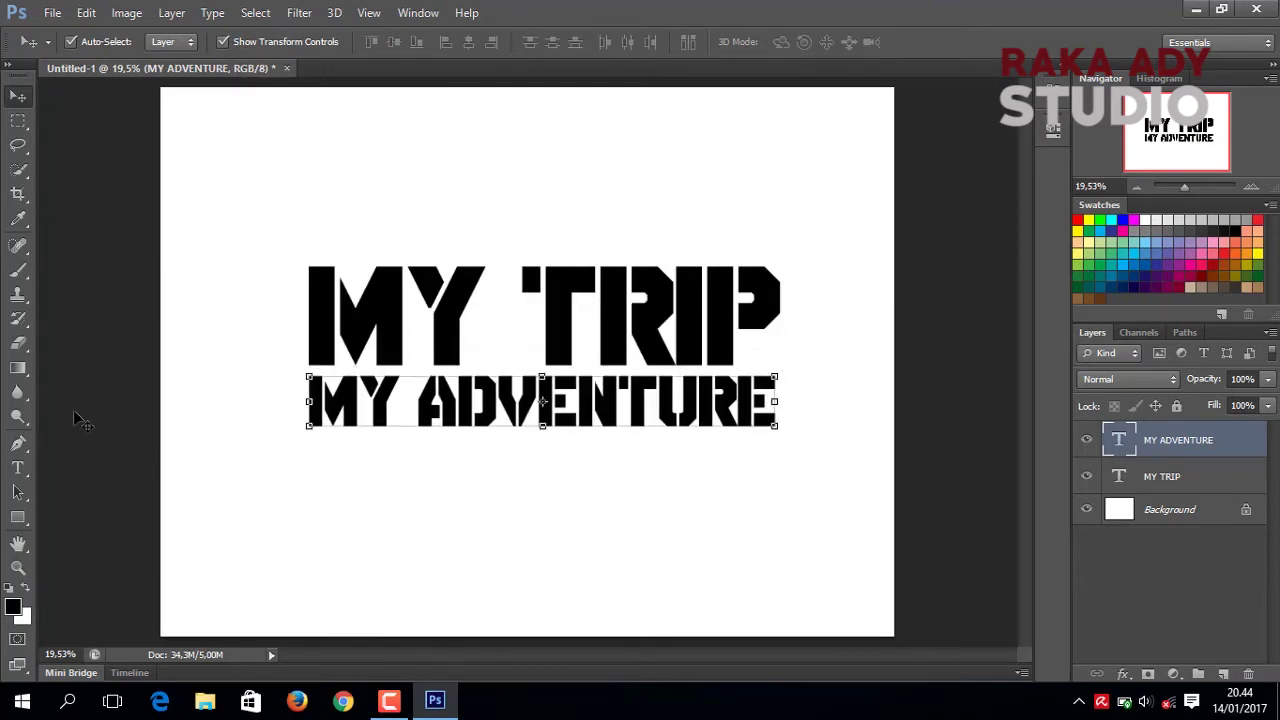
Show rulers and place a vertical guide at MY TRIP's right edge
key(ctrl+r)
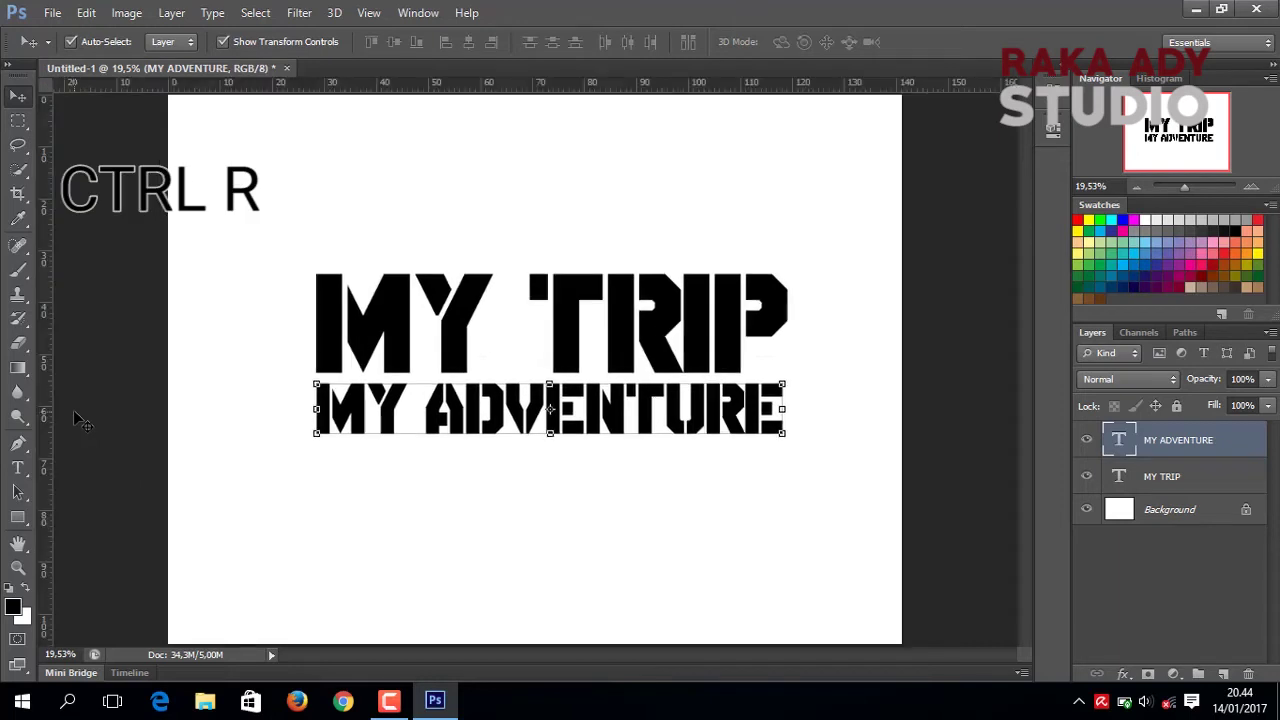
drag(42, 412, 580, 420)
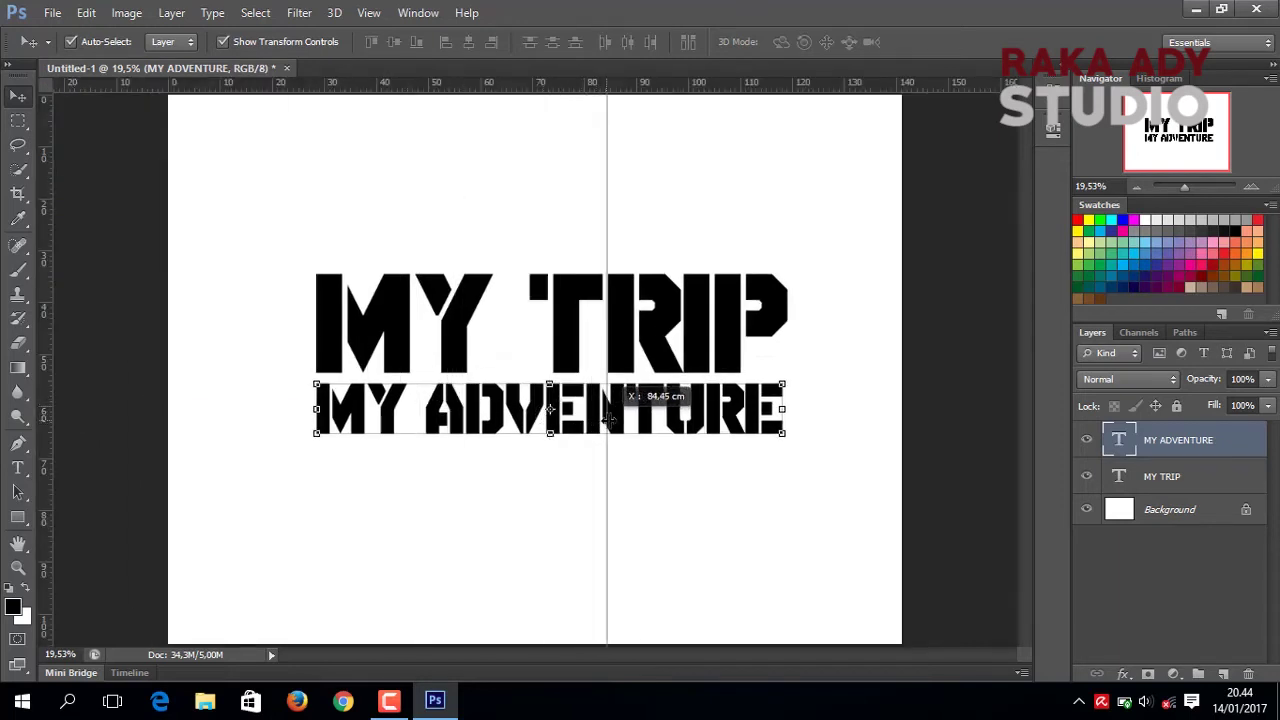
mouse_move(580, 420)
mouse_down()
mouse_move(10, 455)
mouse_move(50, 453)
mouse_up()
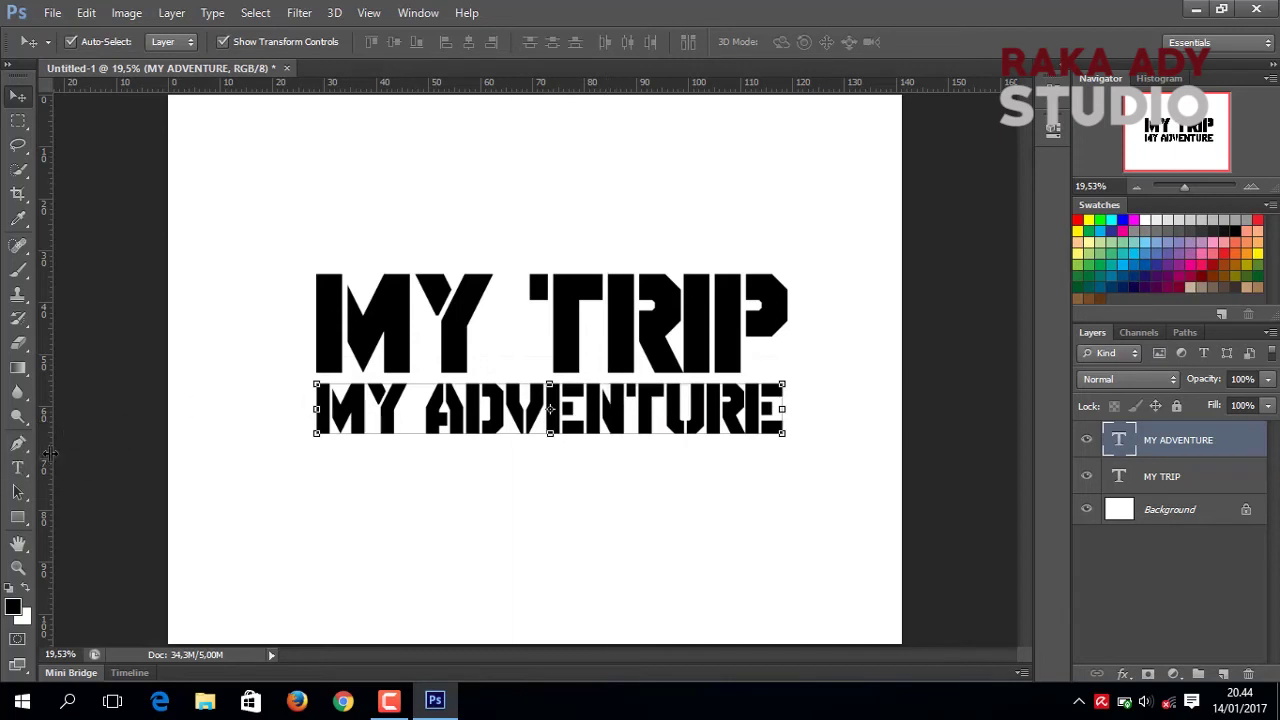
drag(45, 350, 792, 384)
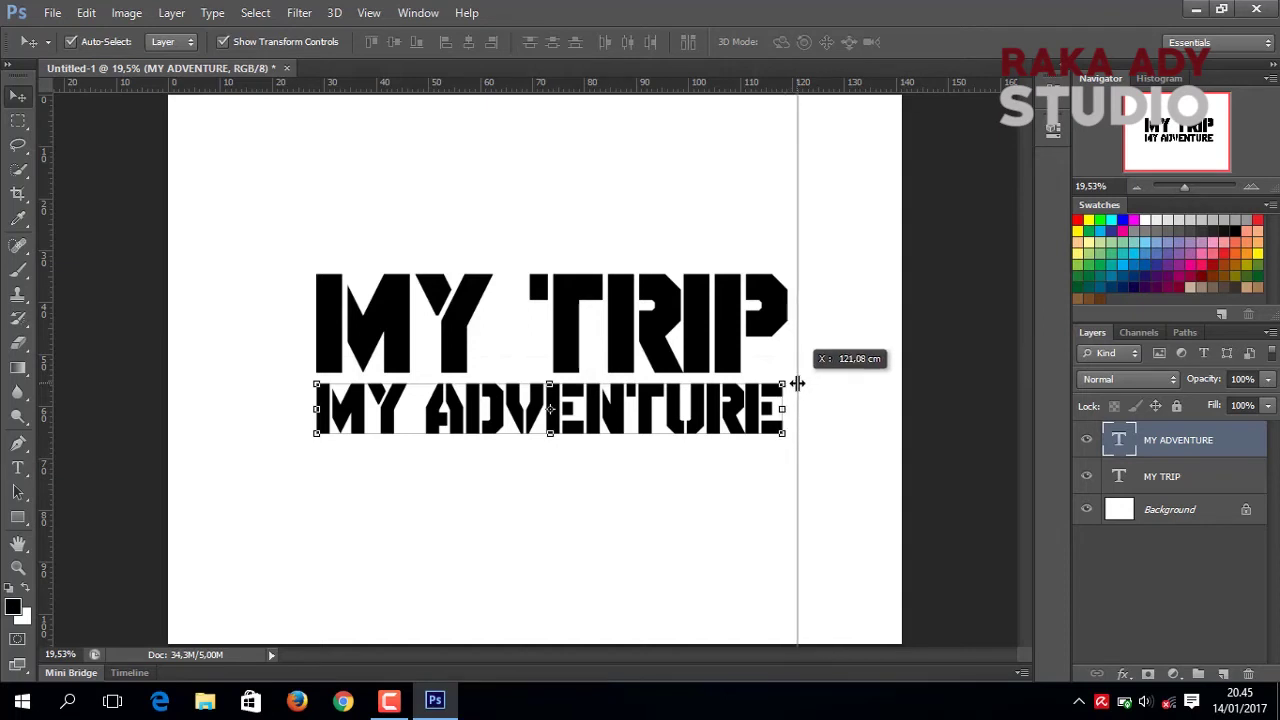
drag(792, 384, 786, 383)
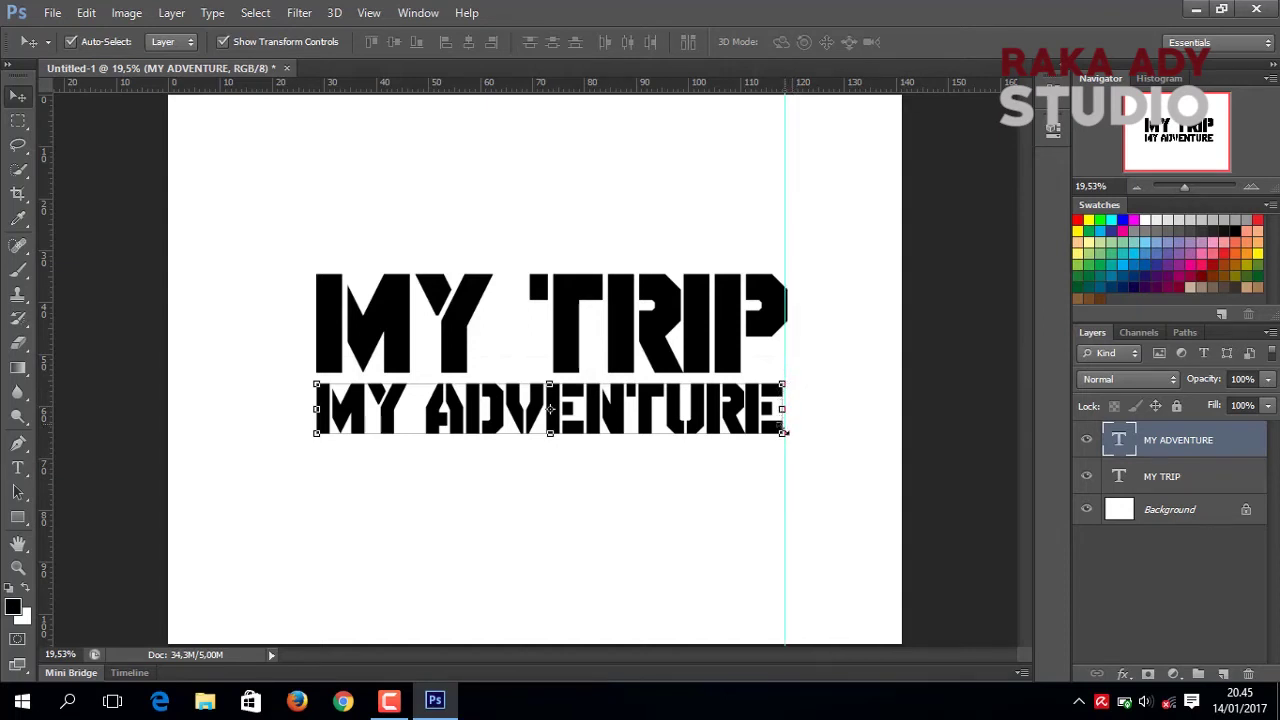
Stretch MY ADVENTURE to the guide, about 90.81 cm wide, then move the guide aside
key(ctrl+t)
mouse_move(782, 434)
mouse_down()
mouse_move(791, 448)
mouse_move(788, 438)
mouse_up()
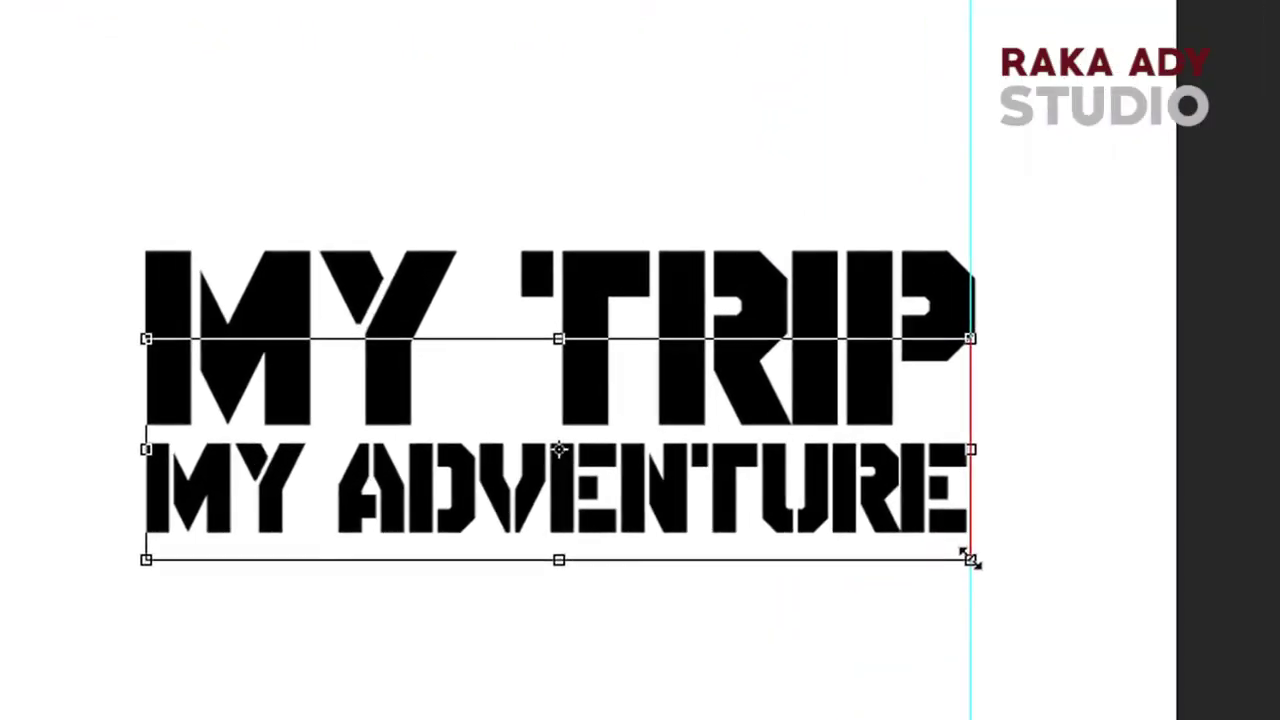
drag(970, 560, 975, 563)
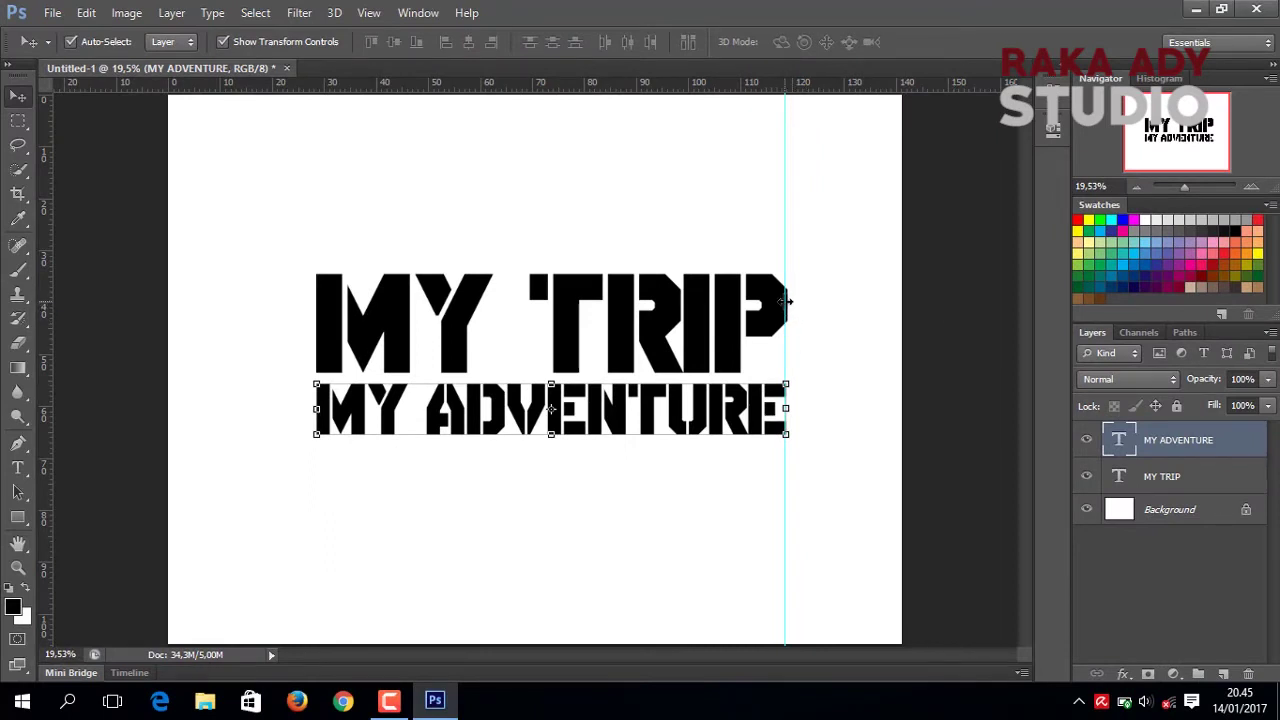
drag(785, 300, 976, 301)
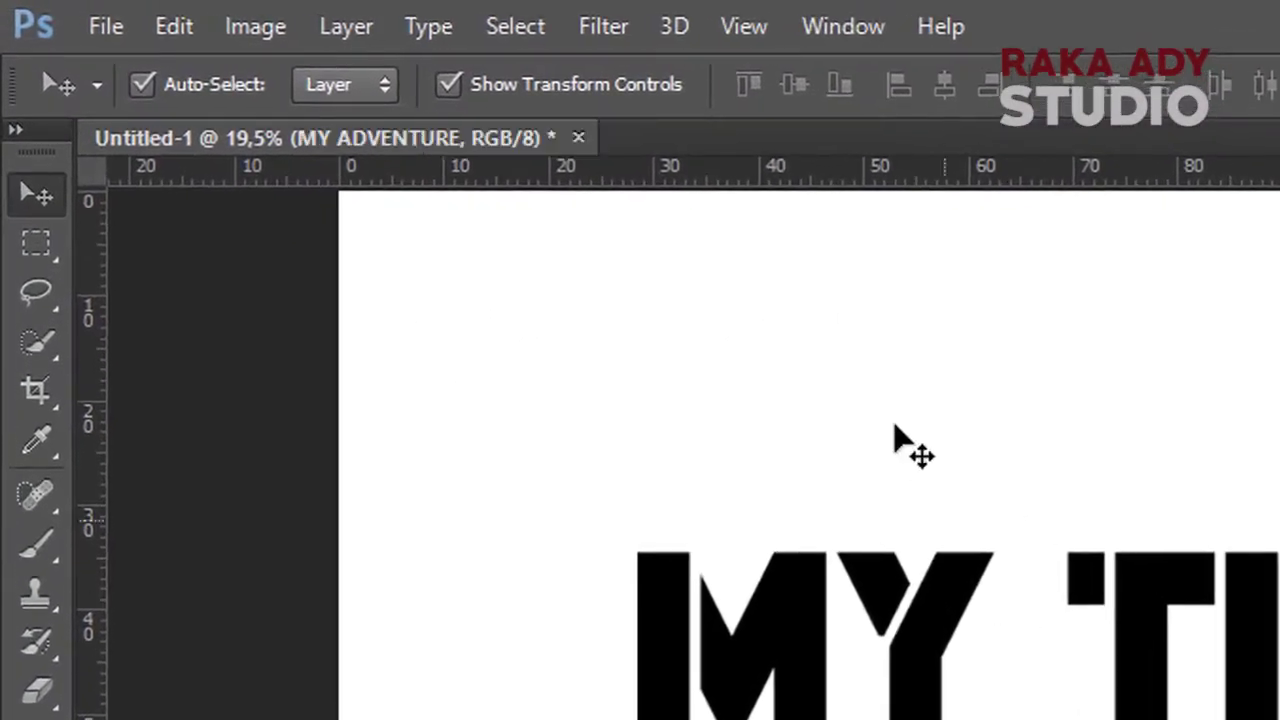
Add an empty Layer 1 above the text layers and confirm black (000000) as foreground colour
click(471, 97)
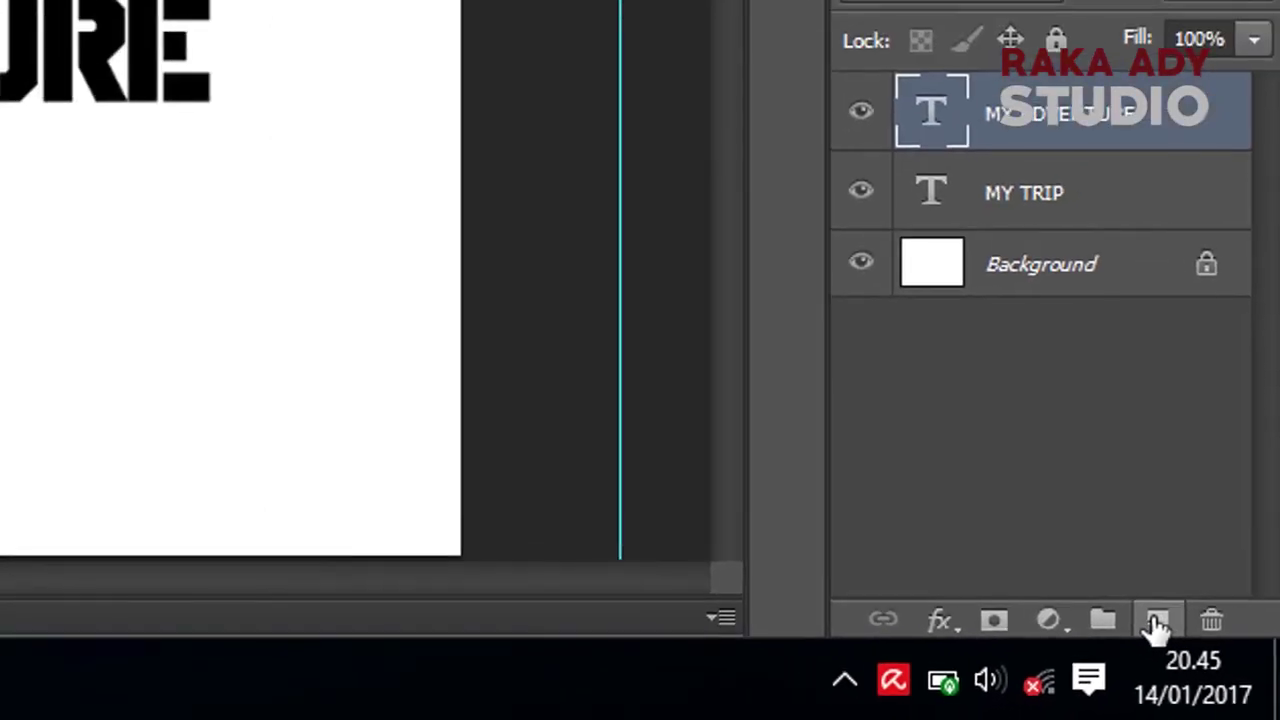
click(1157, 622)
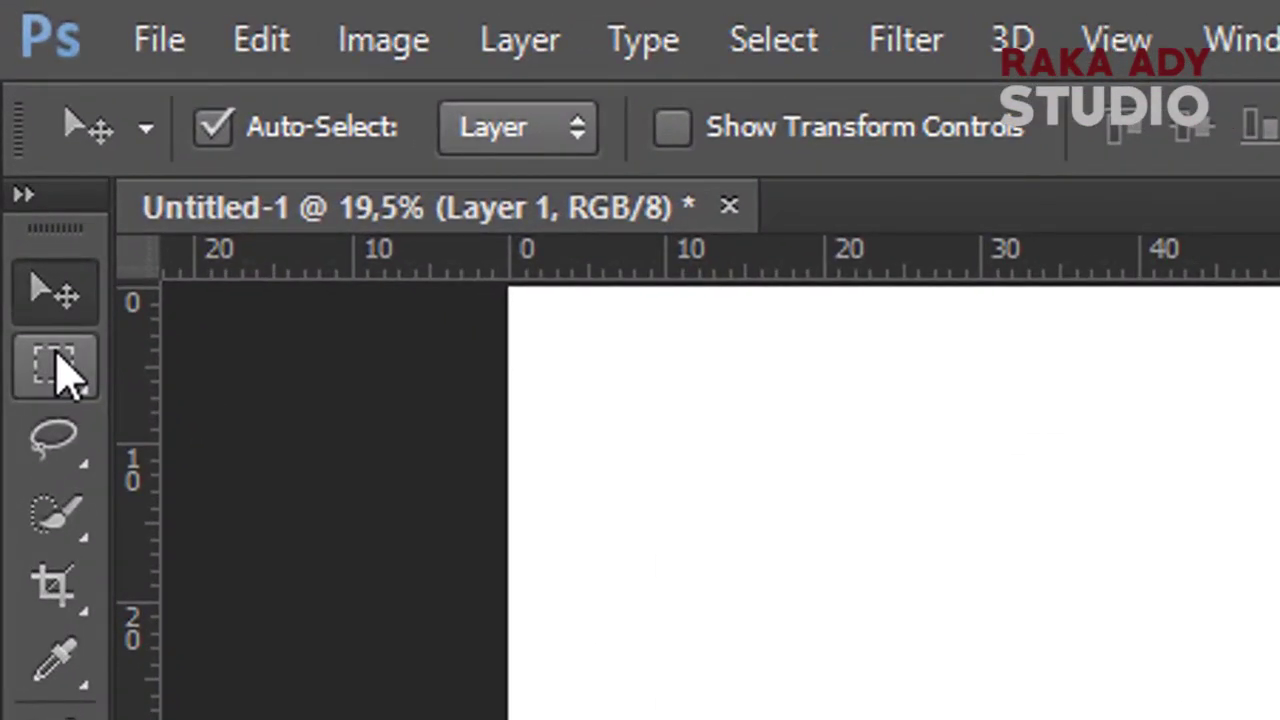
click(84, 380)
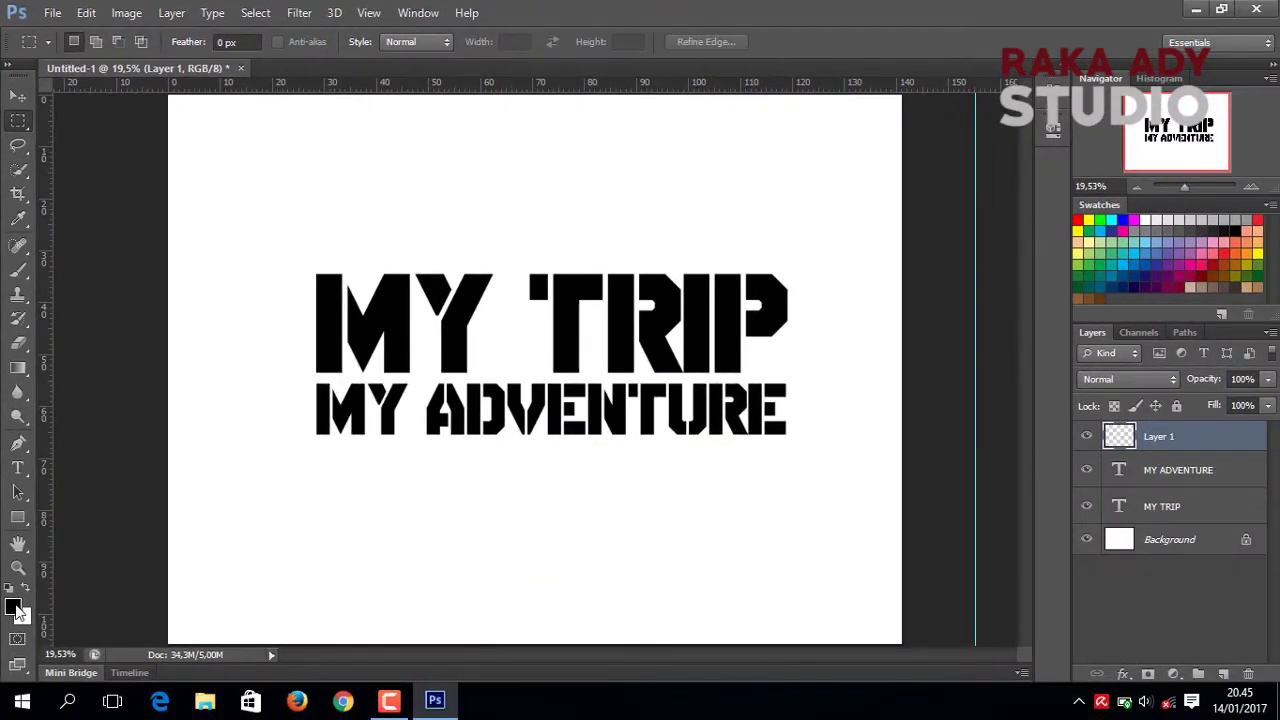
click(14, 607)
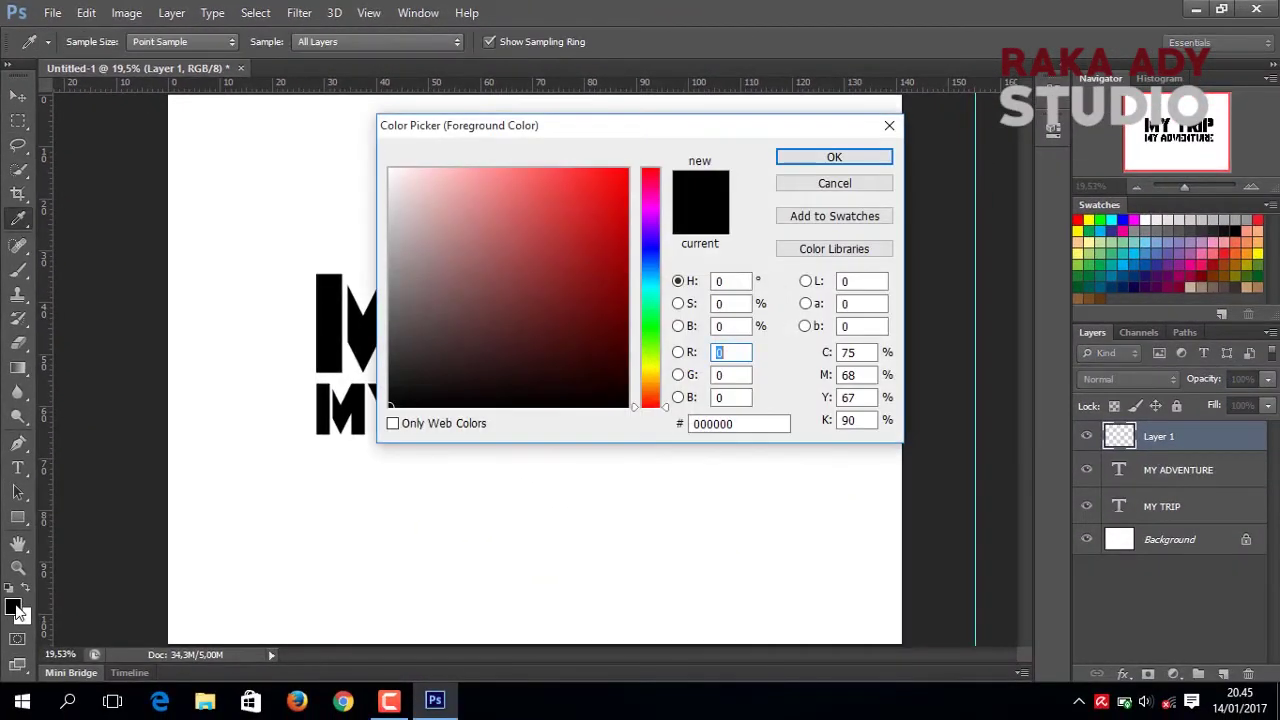
click(834, 158)
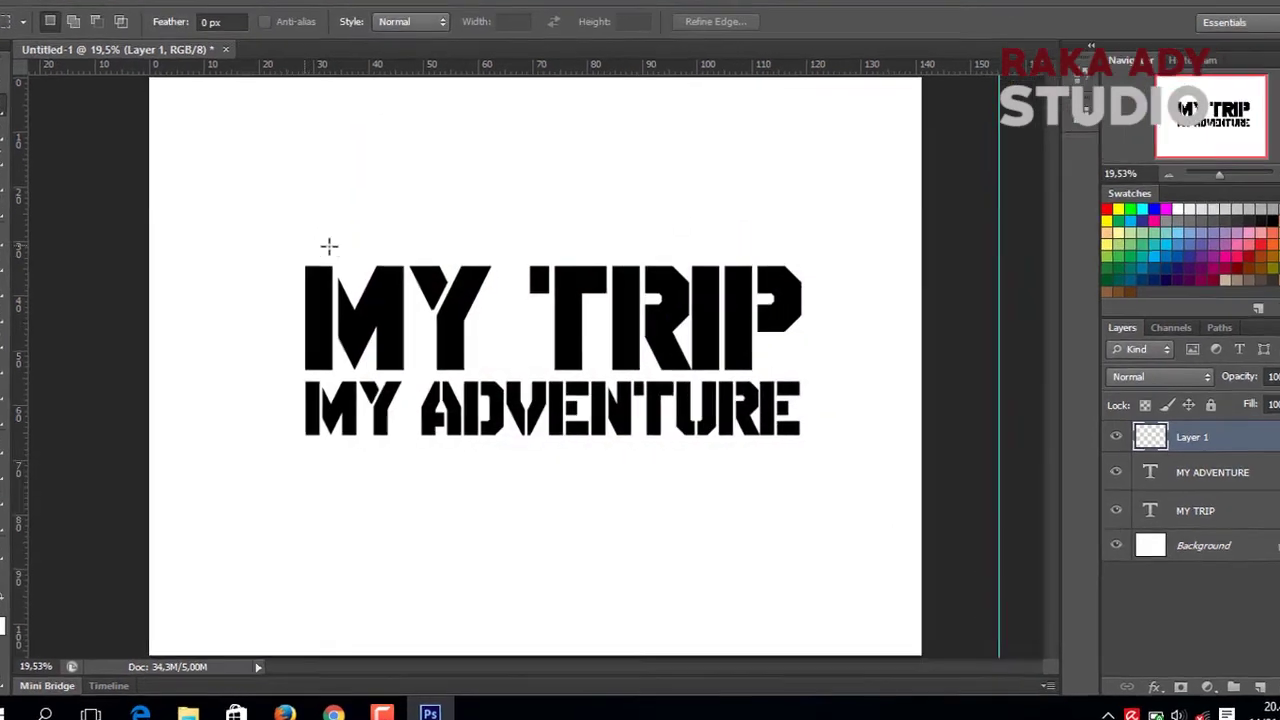
Draw a thin strip above MY TRIP and fill it black with the Paint Bucket
drag(315, 254, 651, 258)
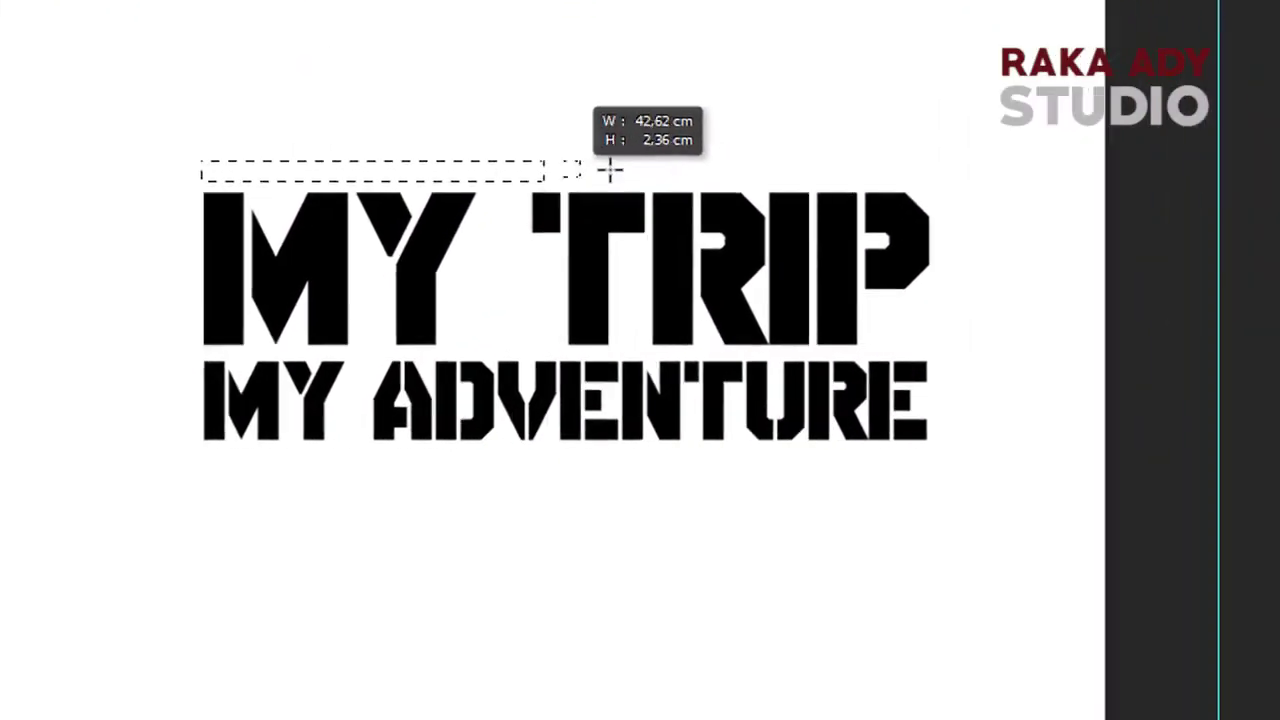
drag(733, 150, 769, 156)
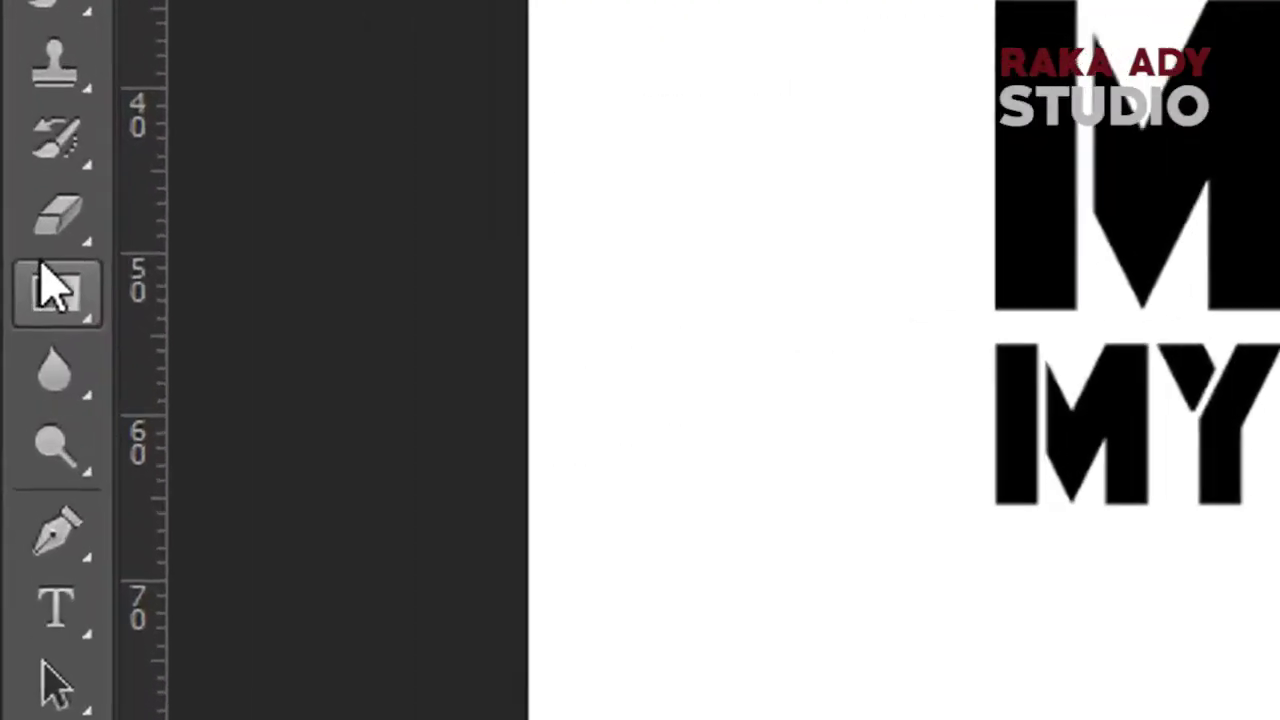
click(16, 366)
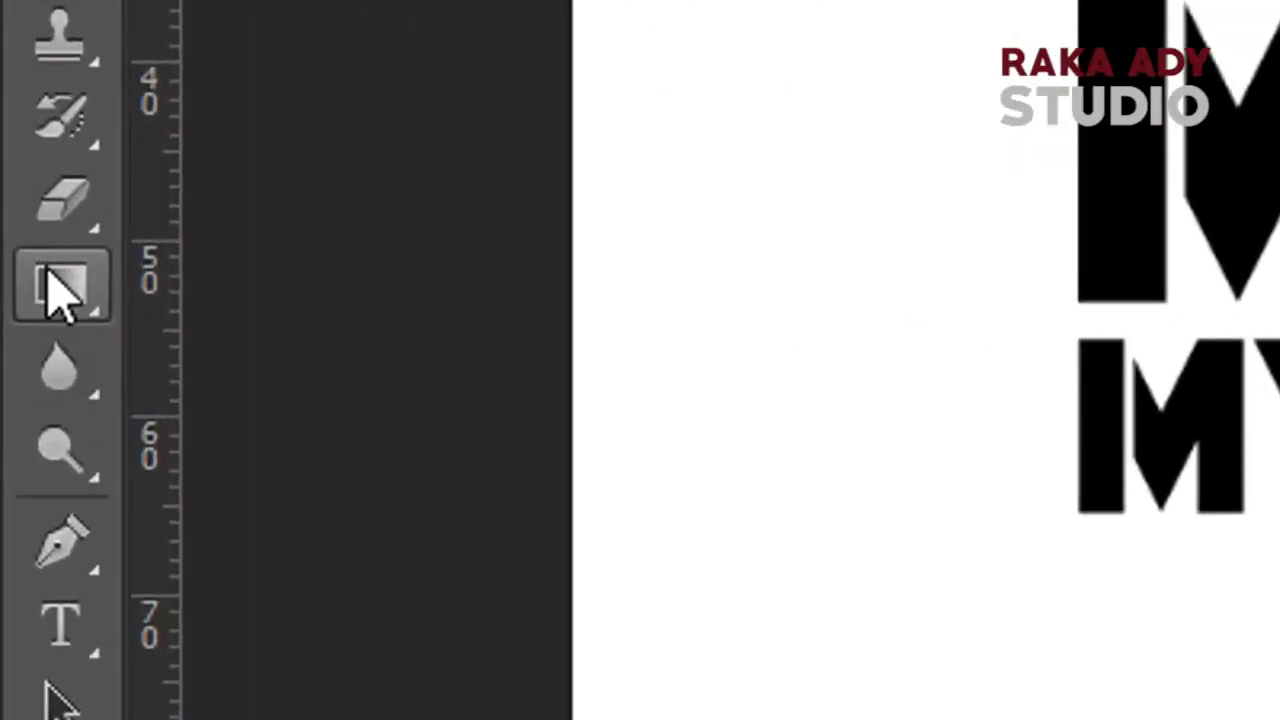
right_click(90, 302)
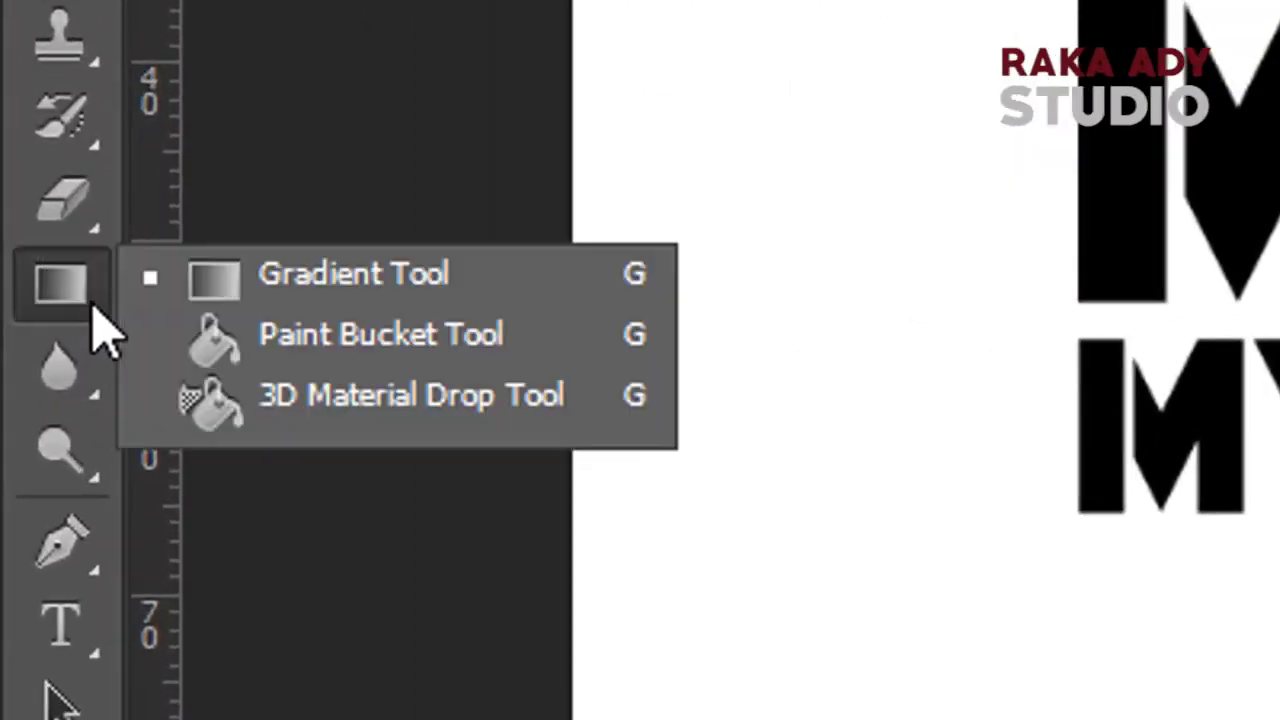
click(210, 355)
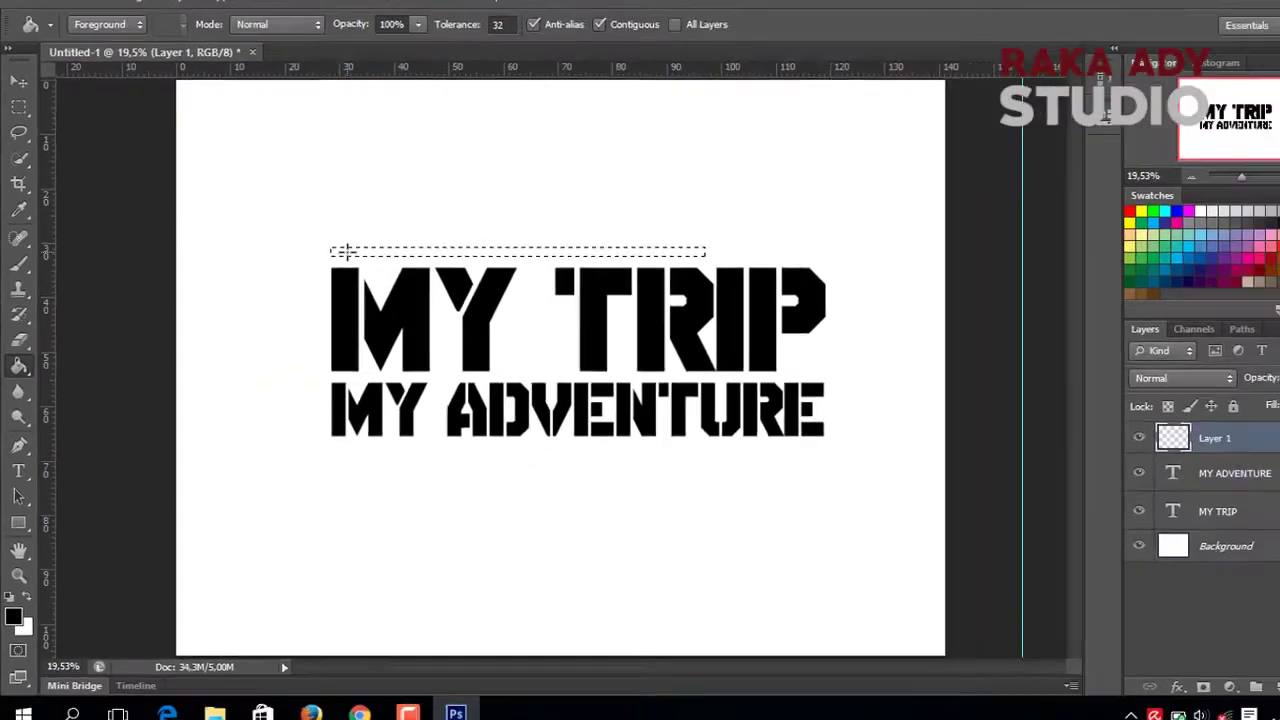
click(330, 258)
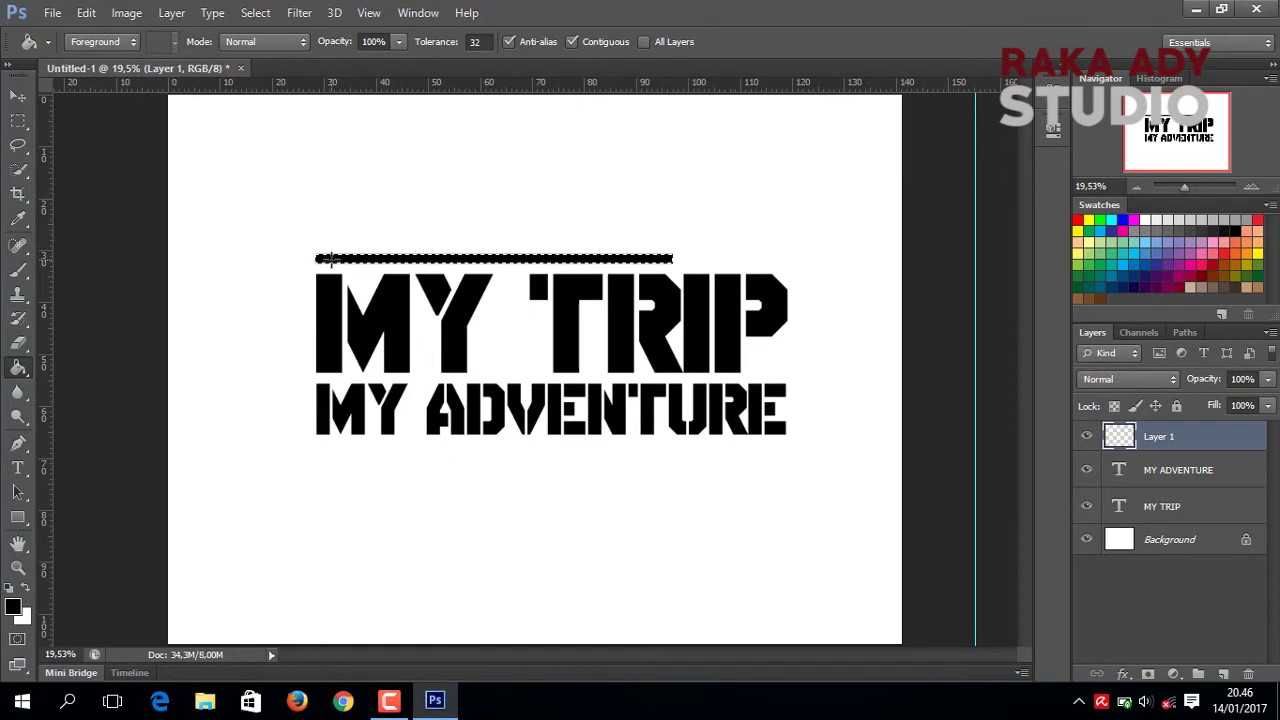
Thicken the black bar and stretch it across the full title width
key(ctrl+t)
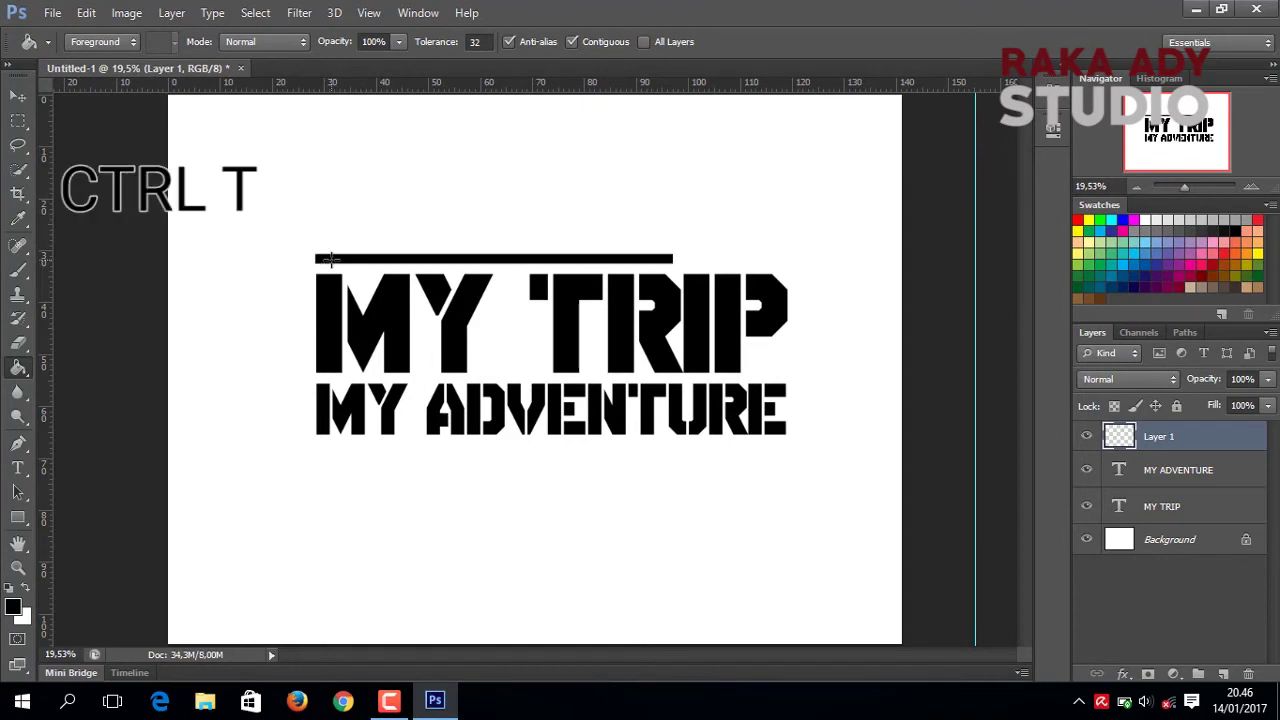
key(ctrl+t)
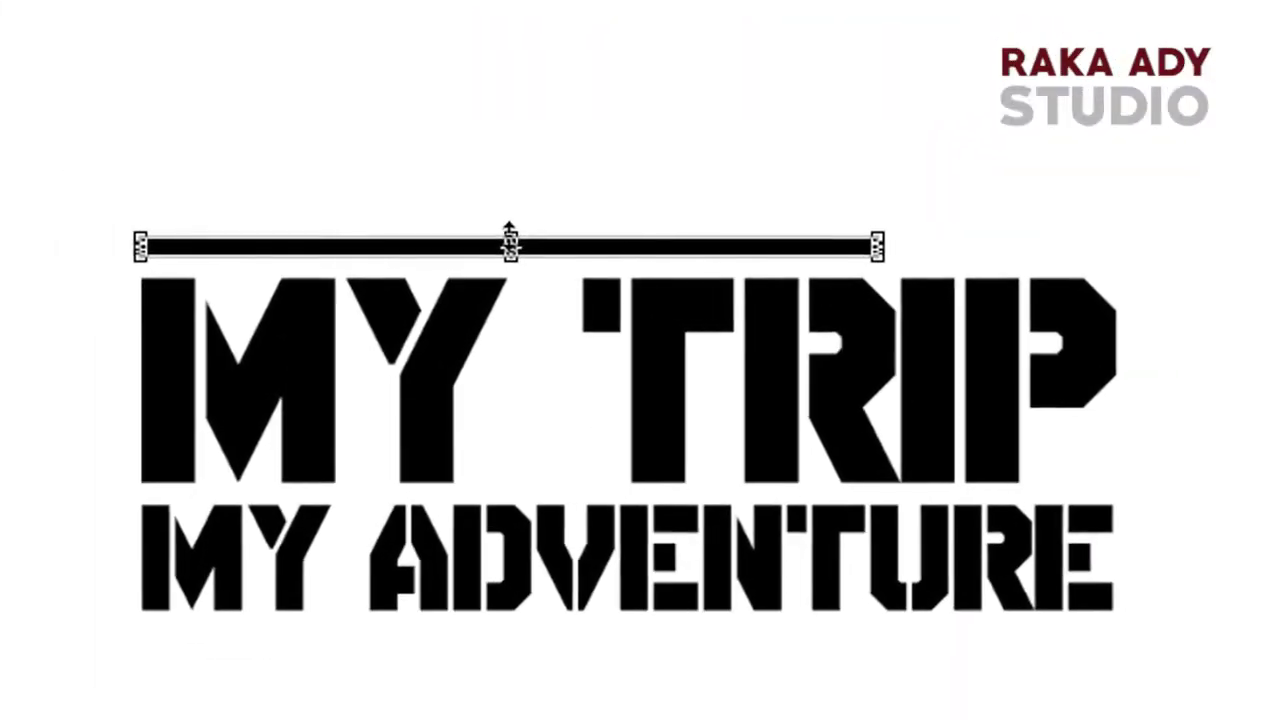
drag(496, 259, 511, 230)
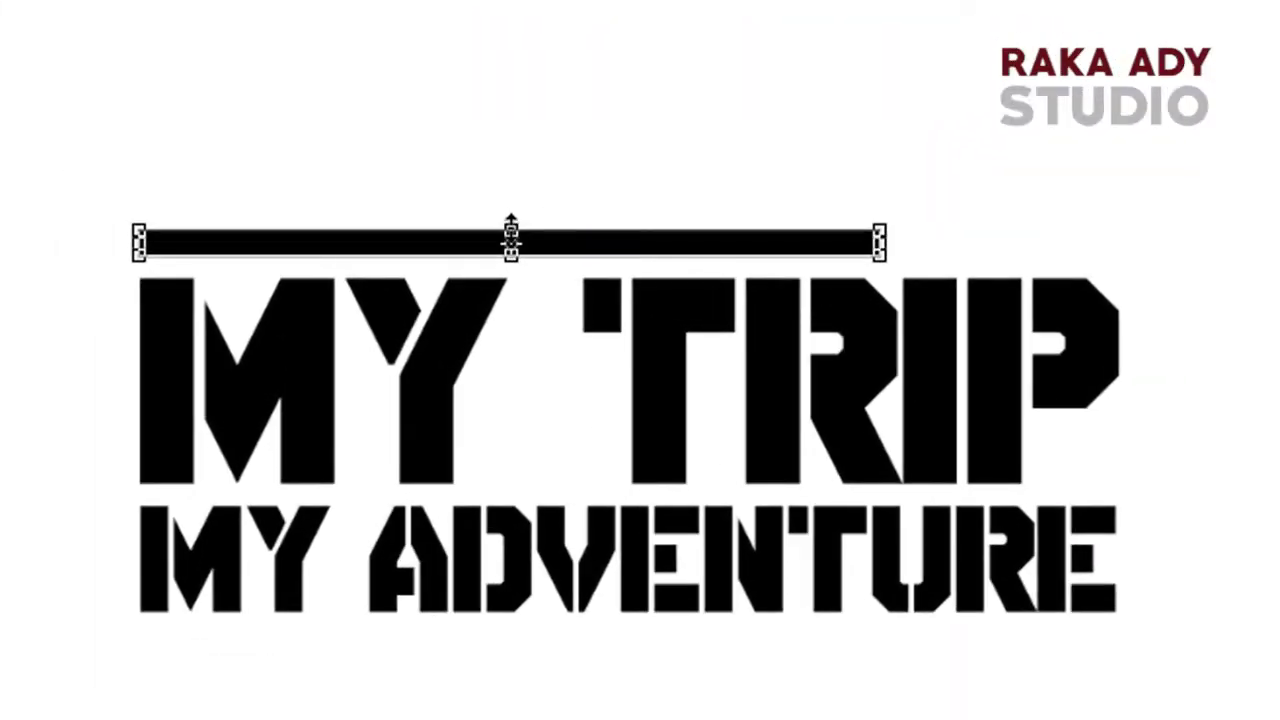
mouse_move(880, 240)
mouse_down()
mouse_move(1130, 240)
mouse_move(1114, 238)
mouse_up()
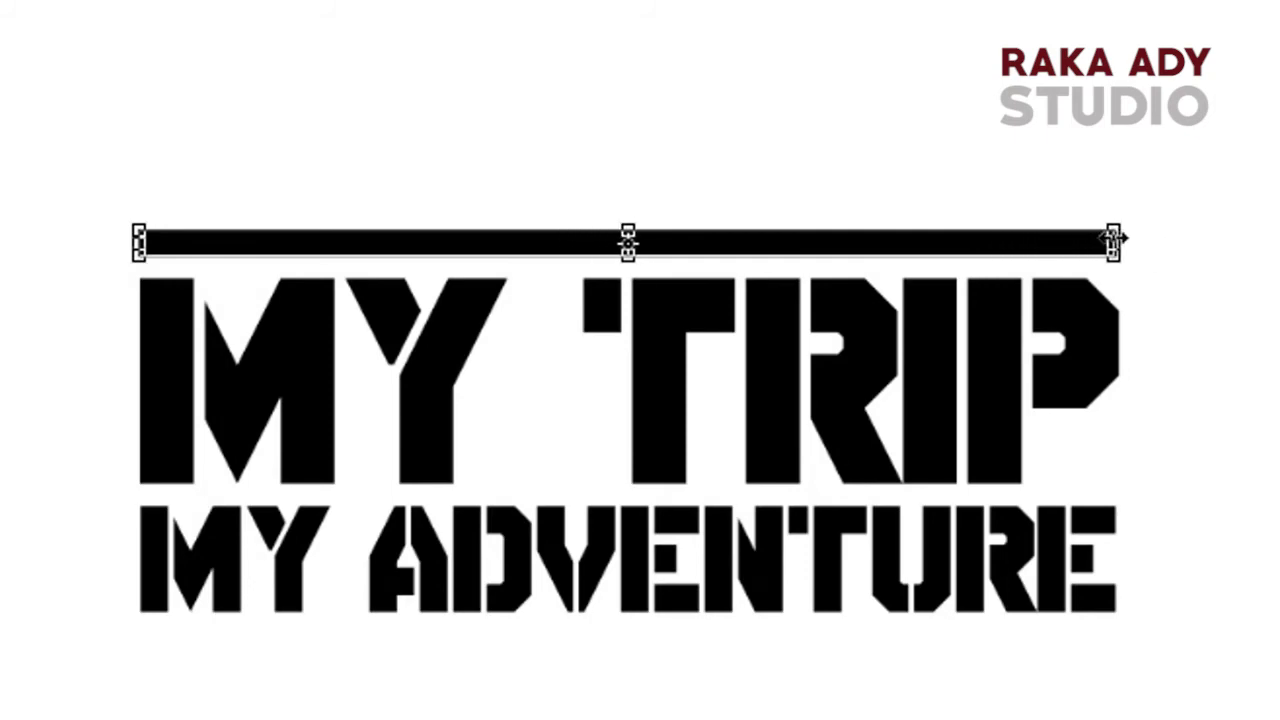
key(Return)
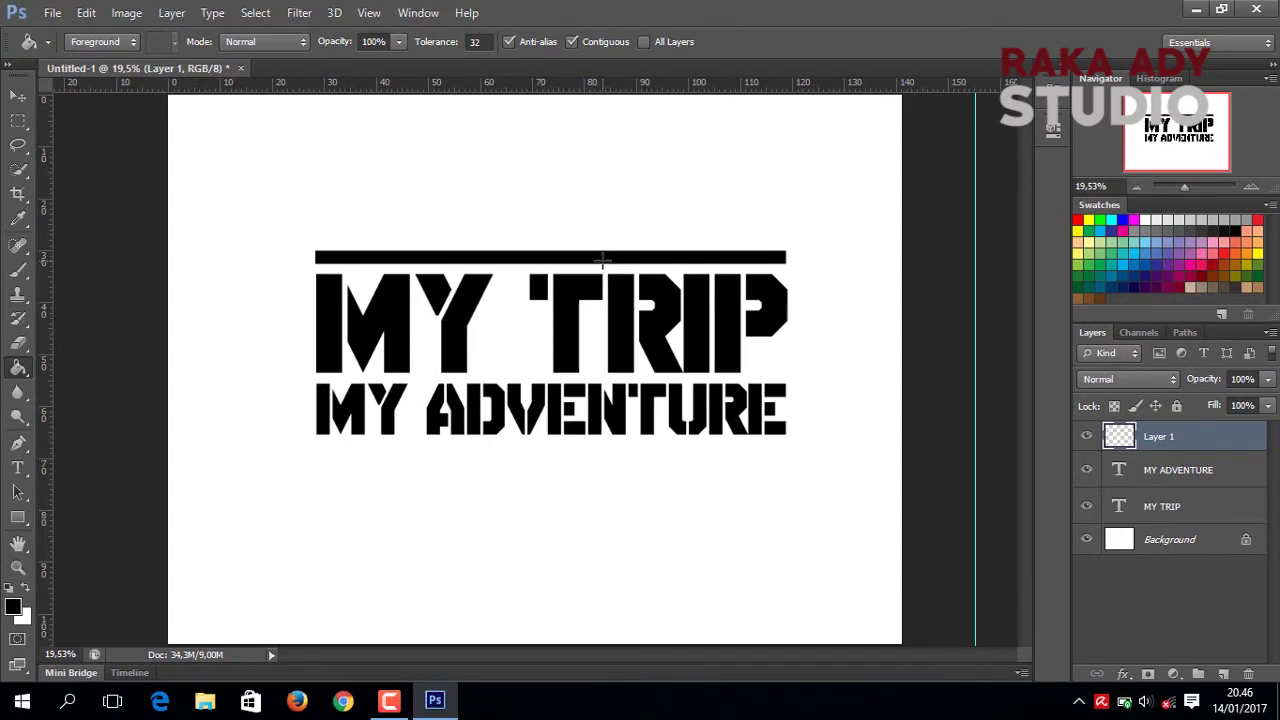
key(v)
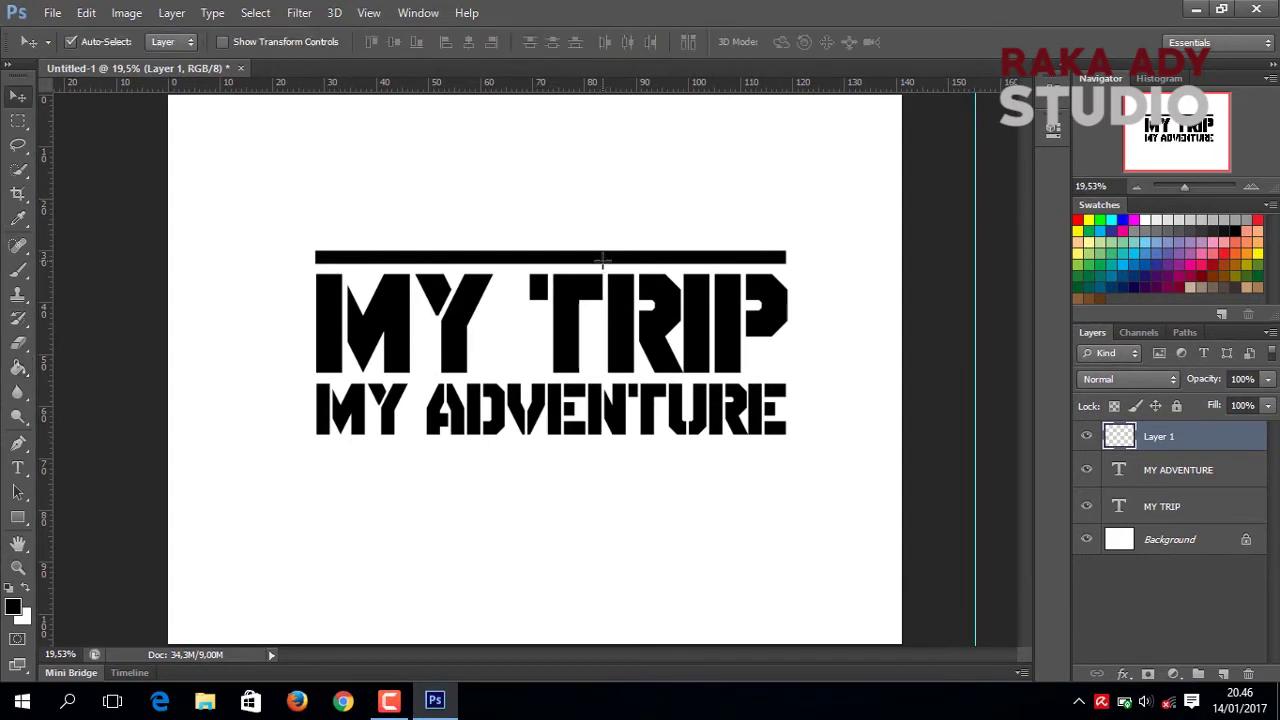
Align the top bar with the title and duplicate Layer 1
drag(603, 259, 603, 266)
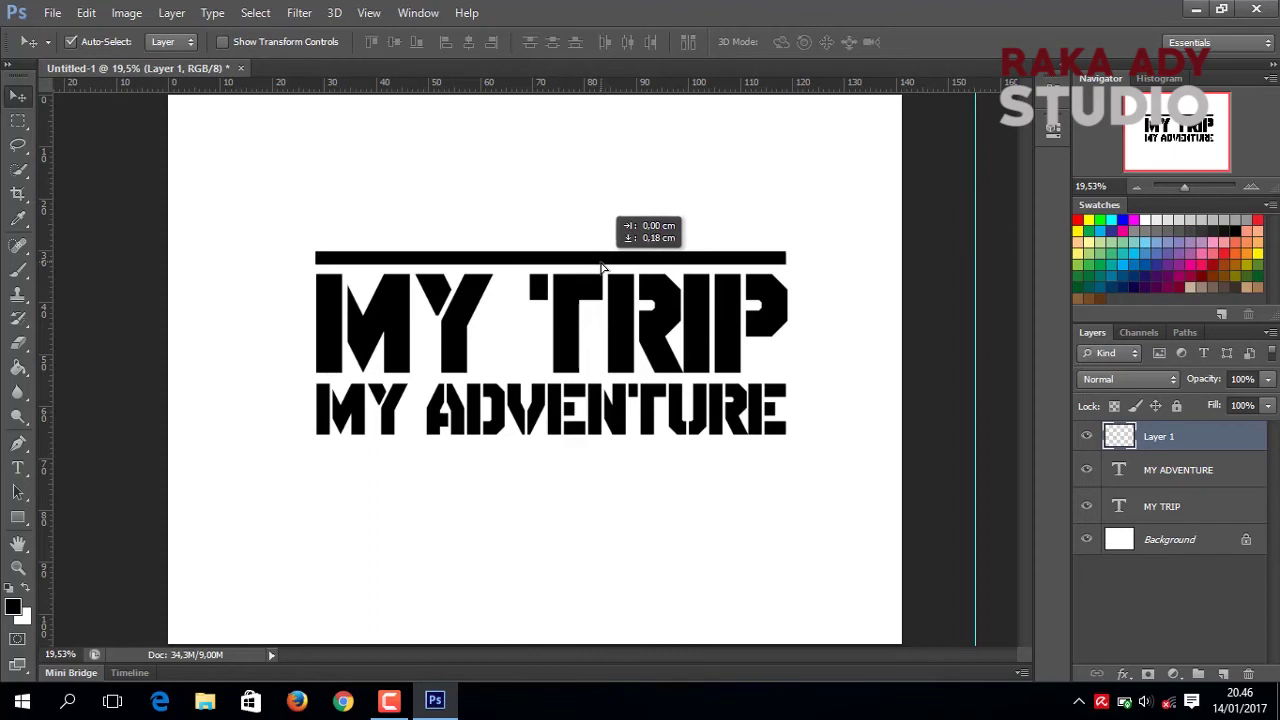
drag(603, 265, 604, 267)
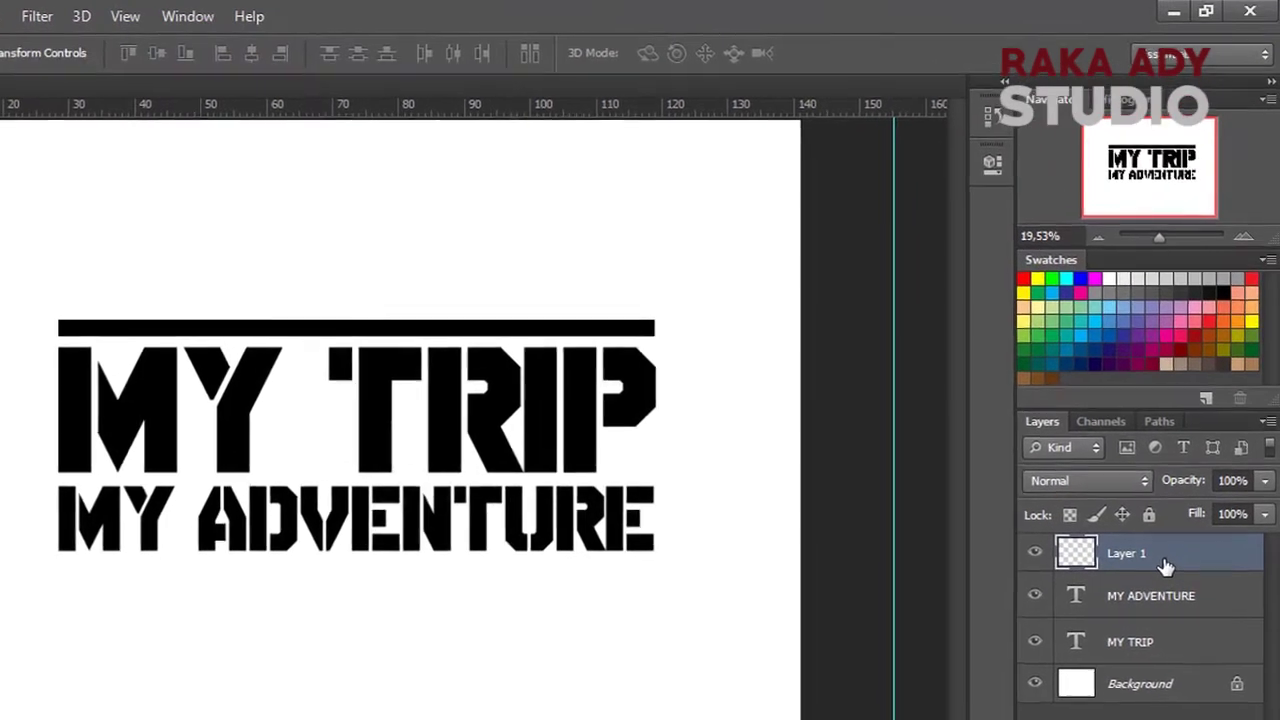
right_click(1190, 445)
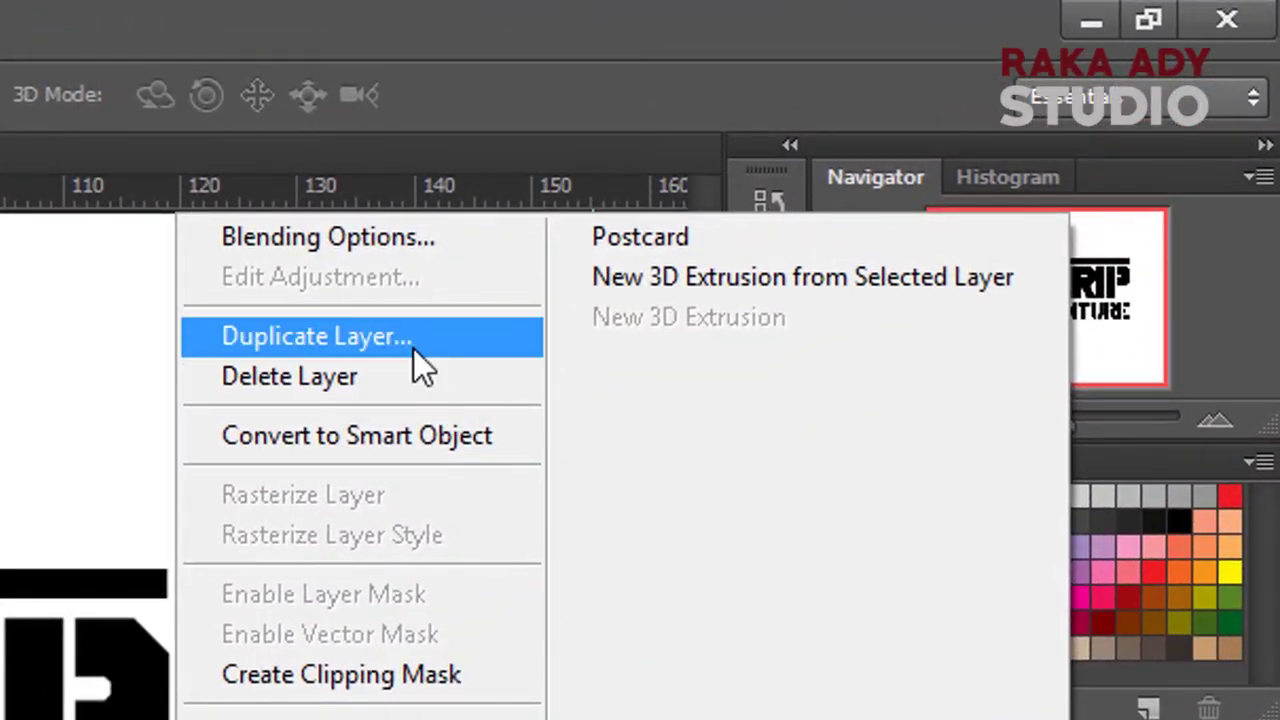
click(672, 238)
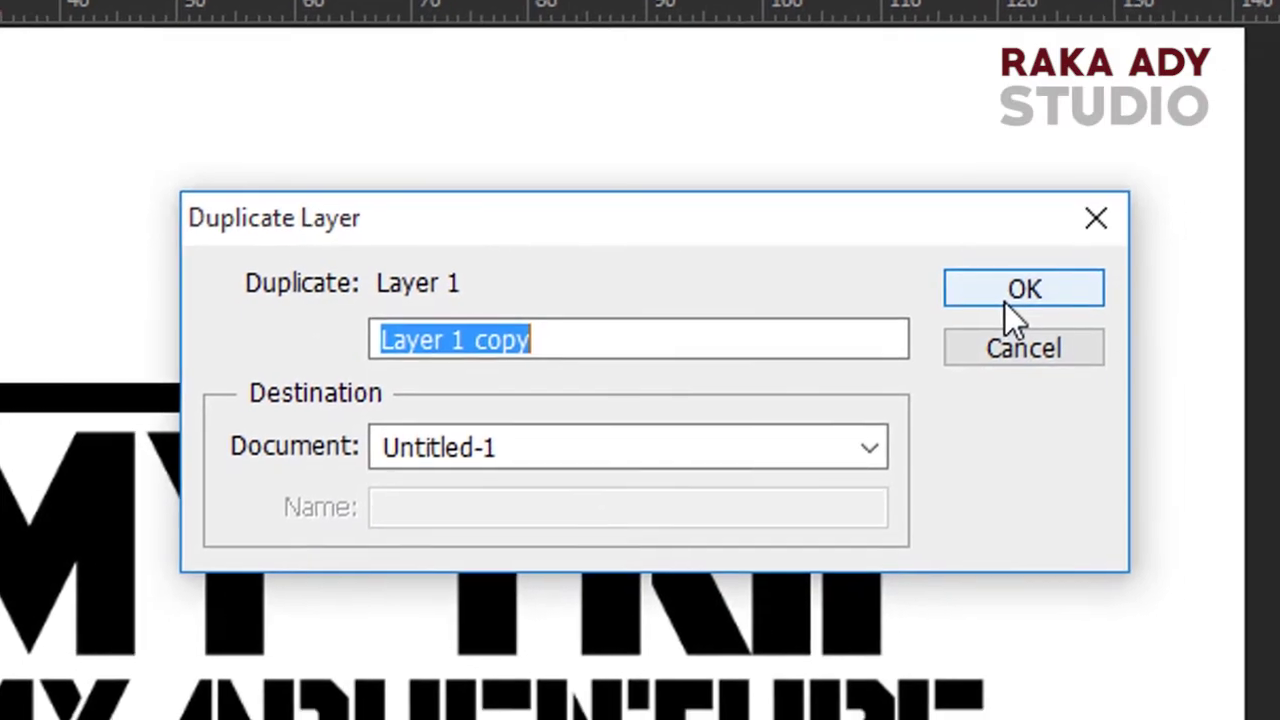
click(1003, 300)
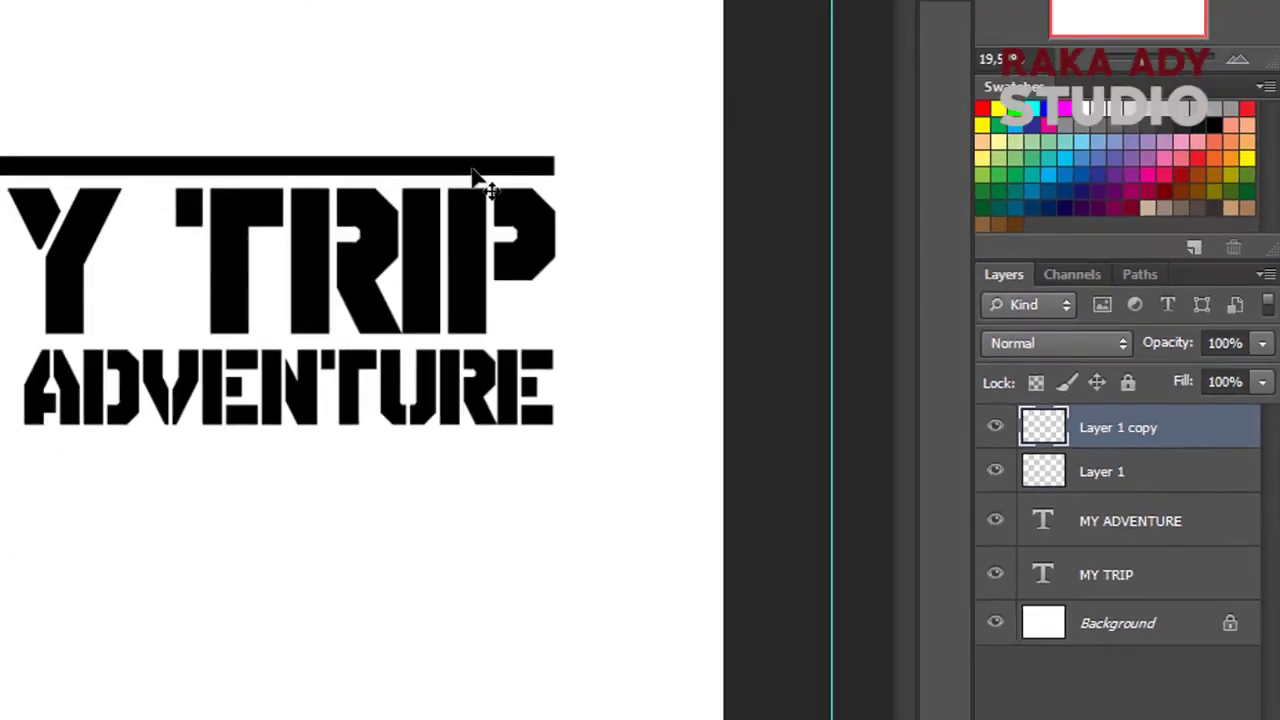
Place the bar copy just below MY ADVENTURE, remove the guide, and zoom in
mouse_move(733, 266)
mouse_down()
mouse_move(740, 480)
mouse_move(731, 461)
mouse_up()
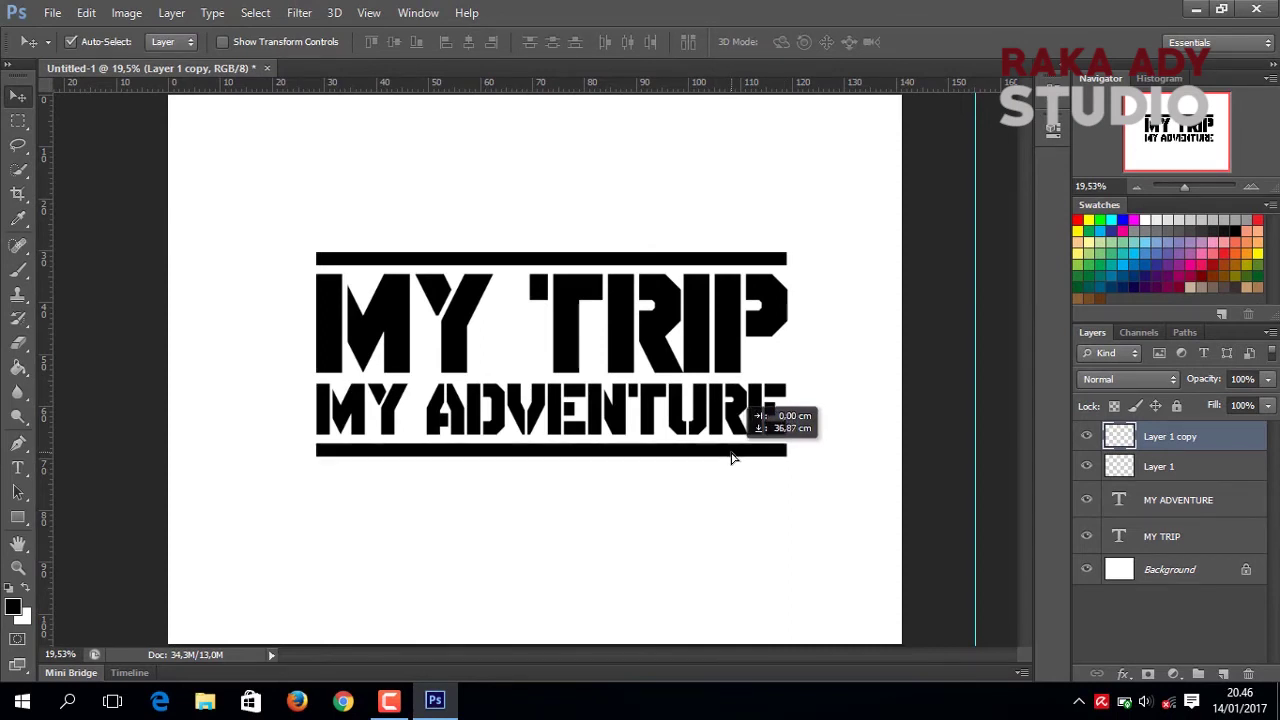
drag(729, 461, 731, 458)
click(836, 462)
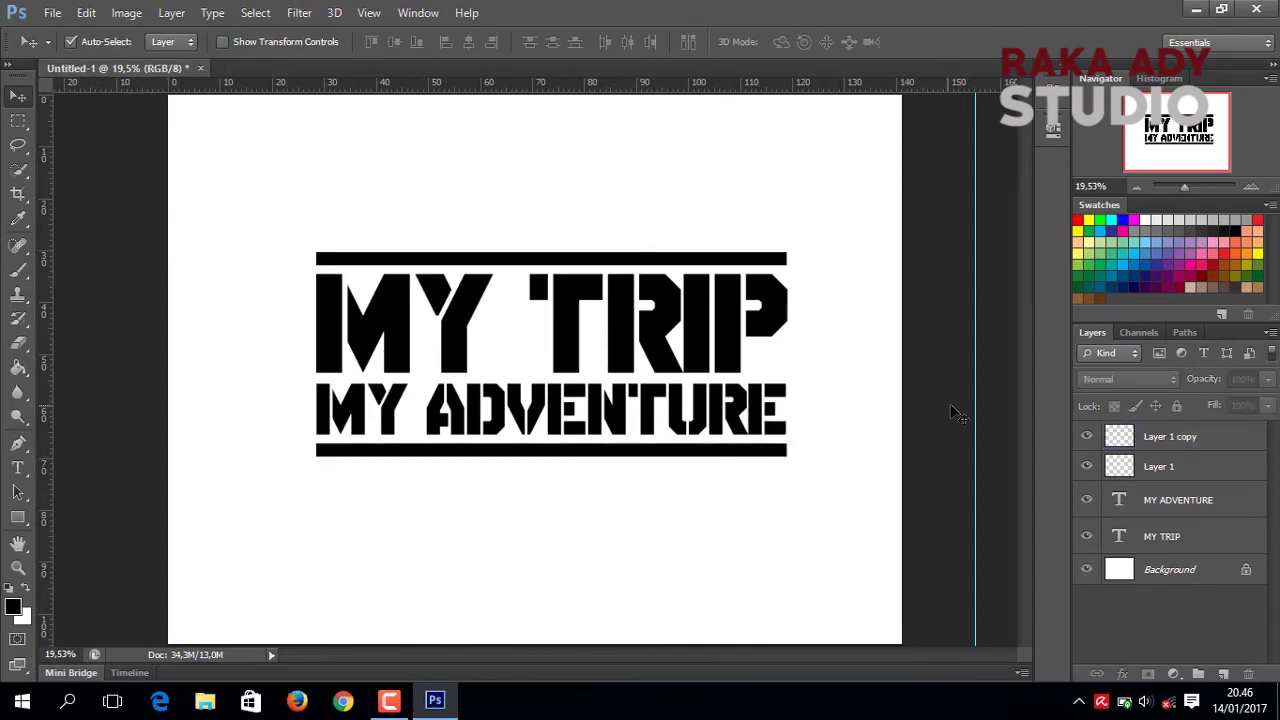
drag(983, 406, 1045, 398)
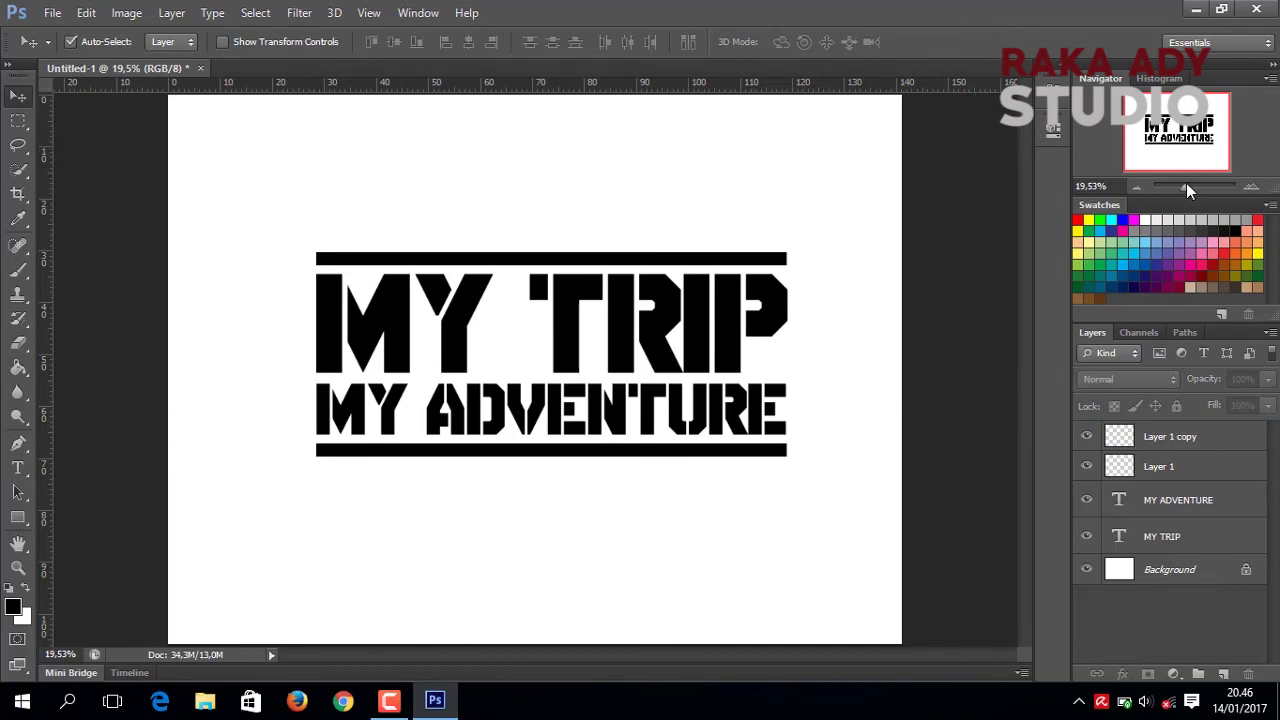
drag(1186, 183, 1187, 185)
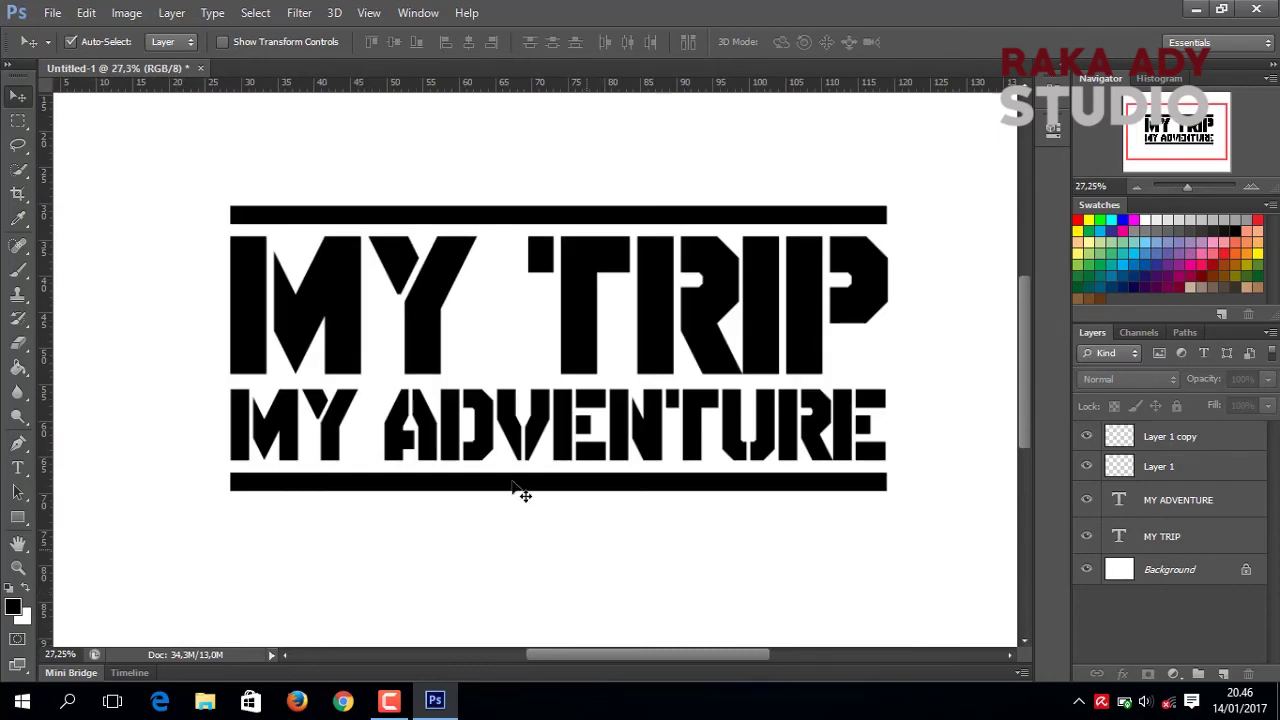
Start a Save As with PNG chosen as the file format
click(67, 14)
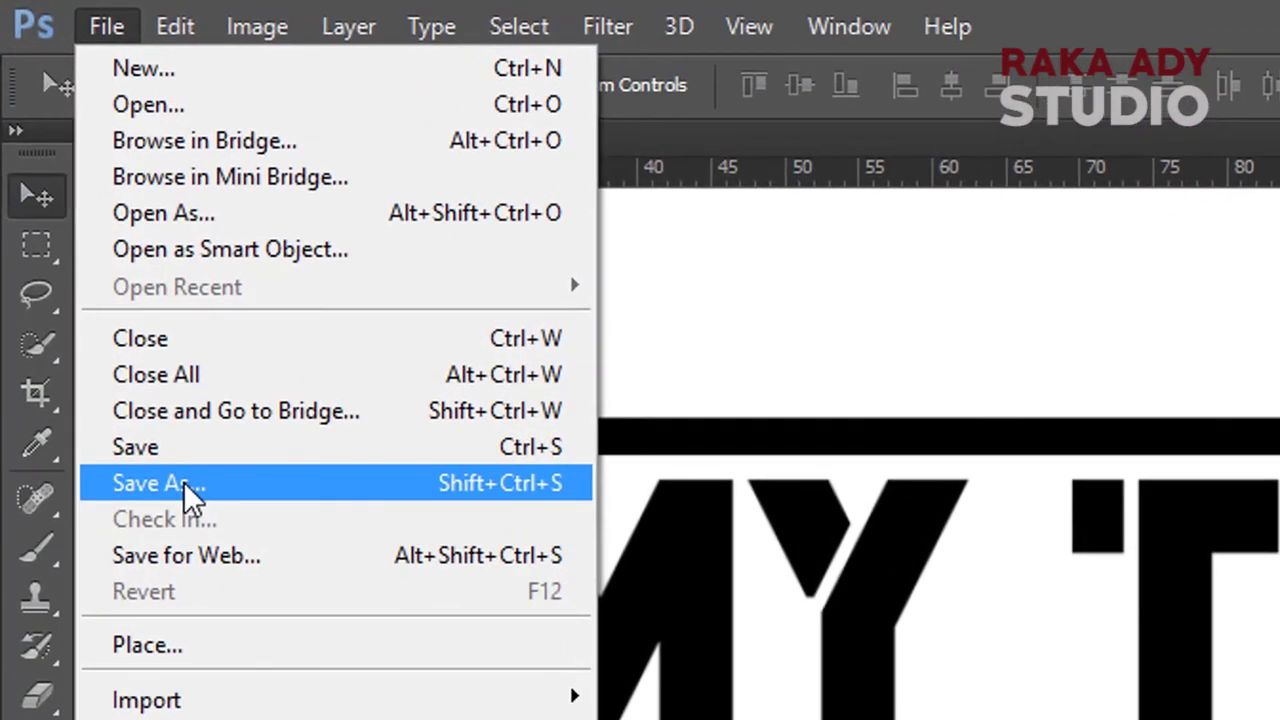
click(183, 481)
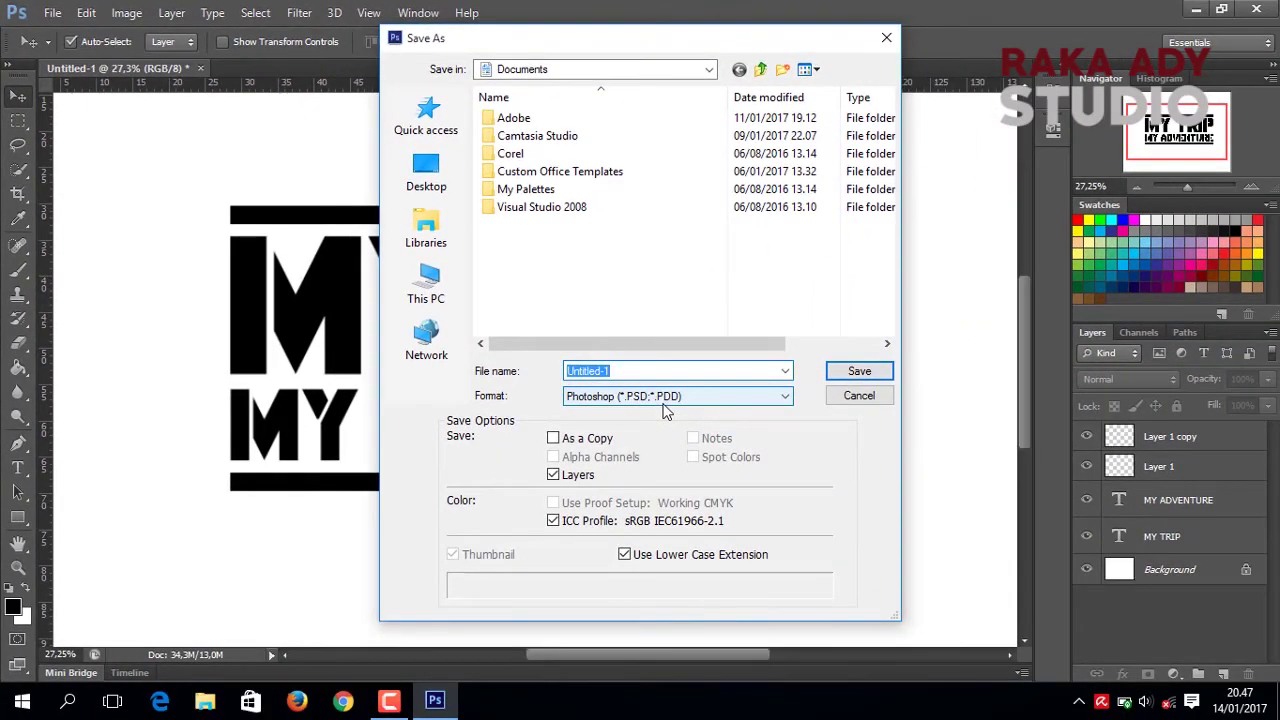
click(663, 400)
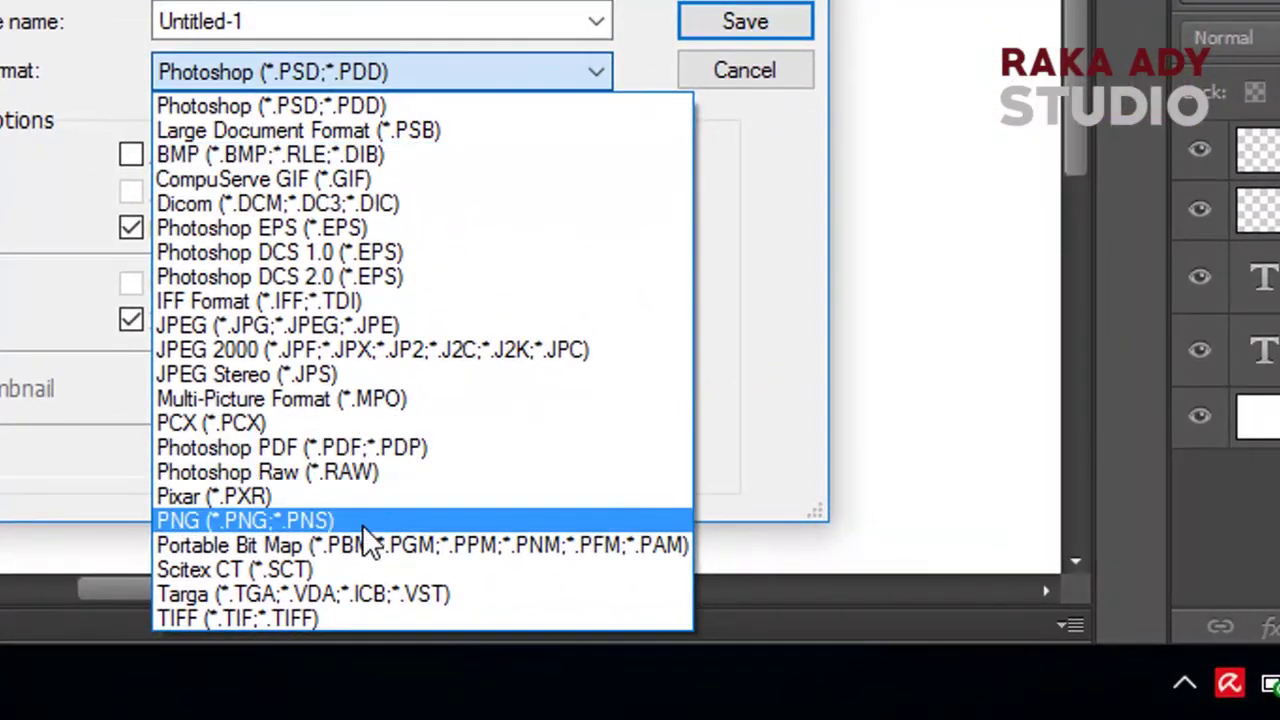
click(366, 528)
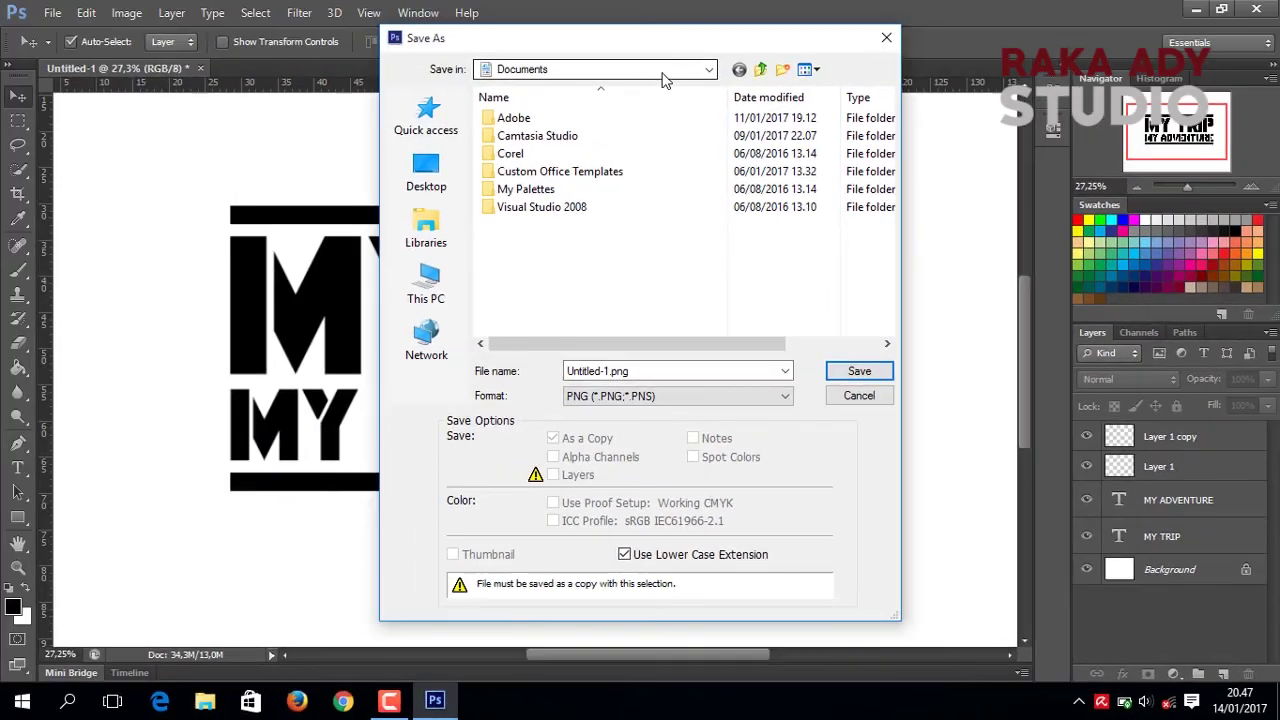
Save the PNG as 'MT' in the Photoshop Project folder on drive E, accepting the default PNG options
click(663, 78)
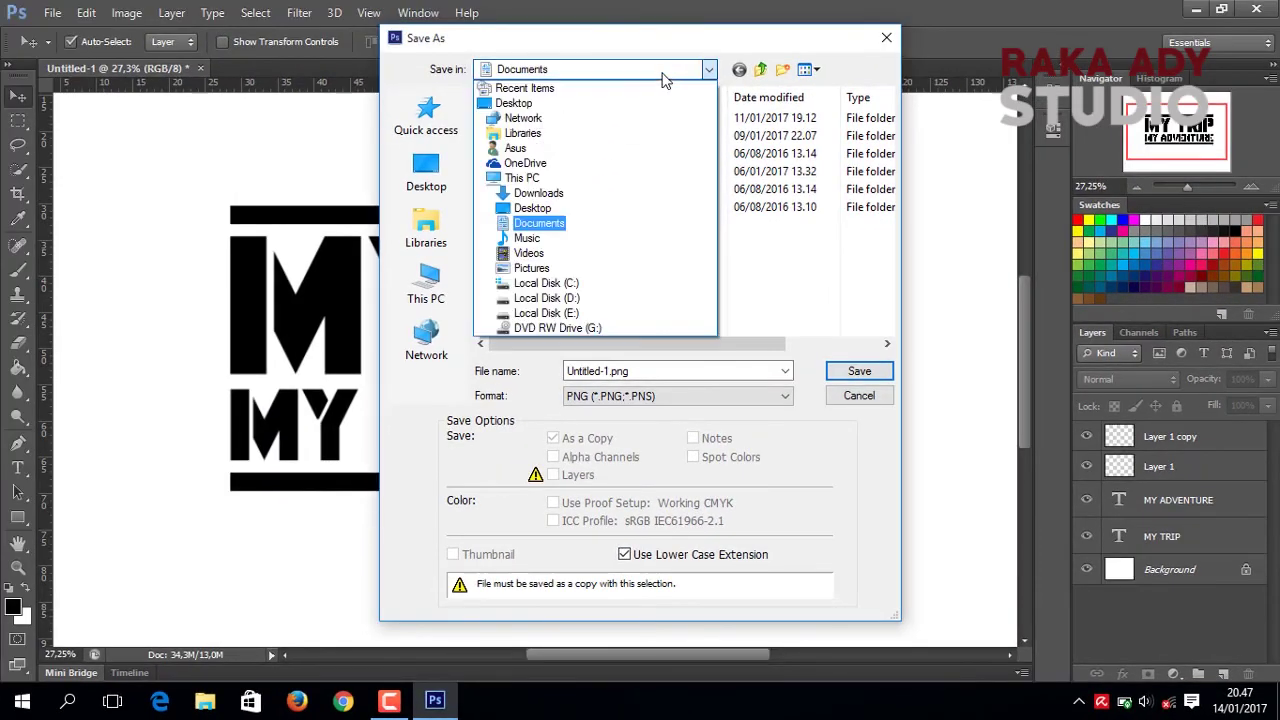
click(643, 318)
double_click(574, 124)
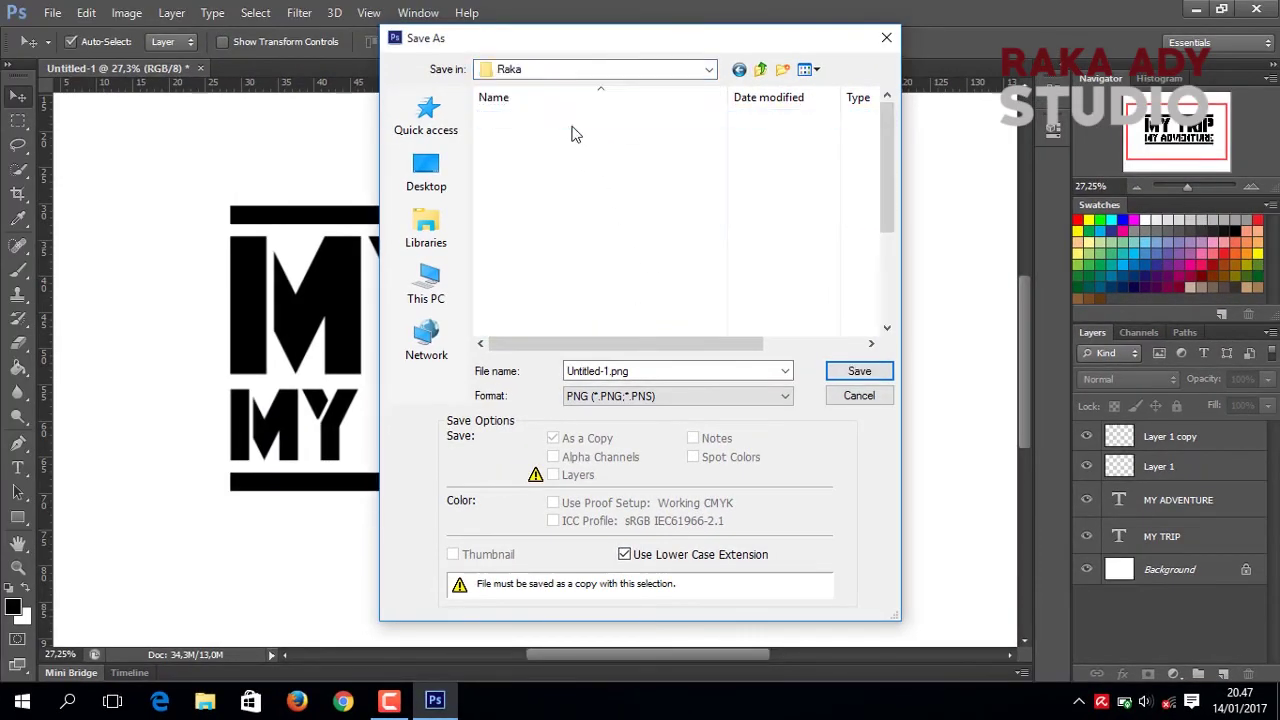
double_click(596, 326)
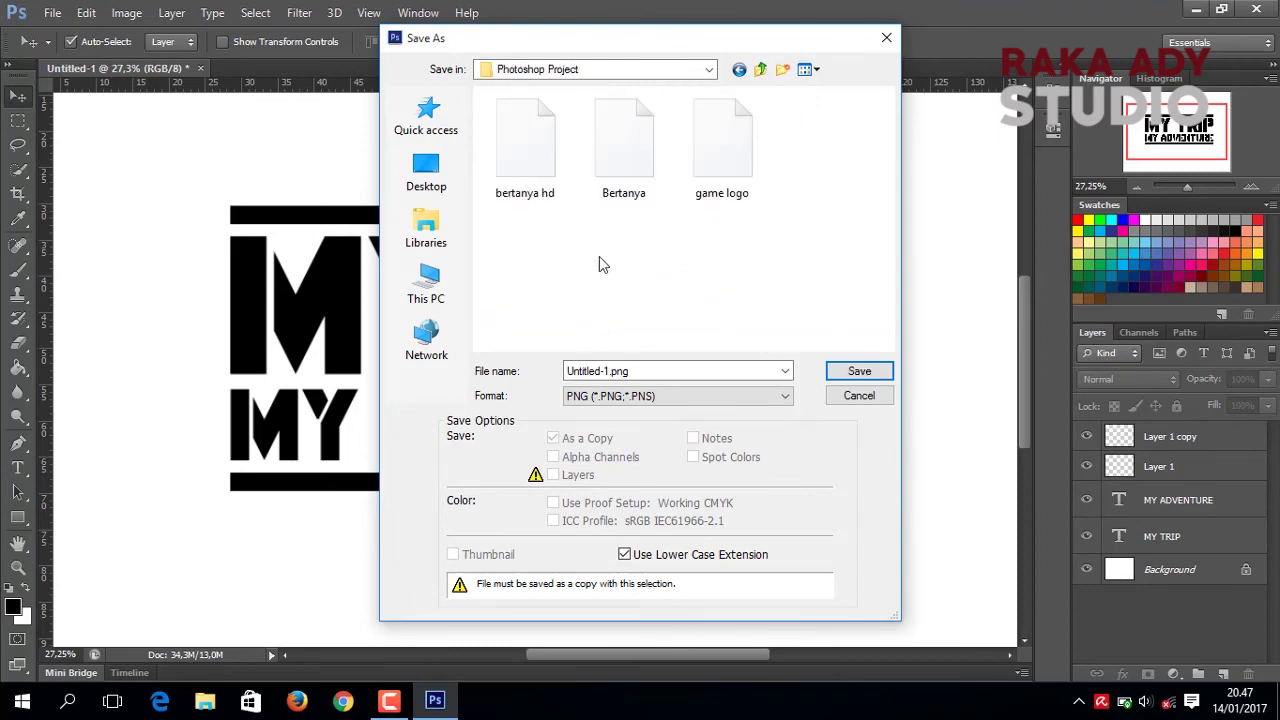
click(638, 370)
text(MTMA)
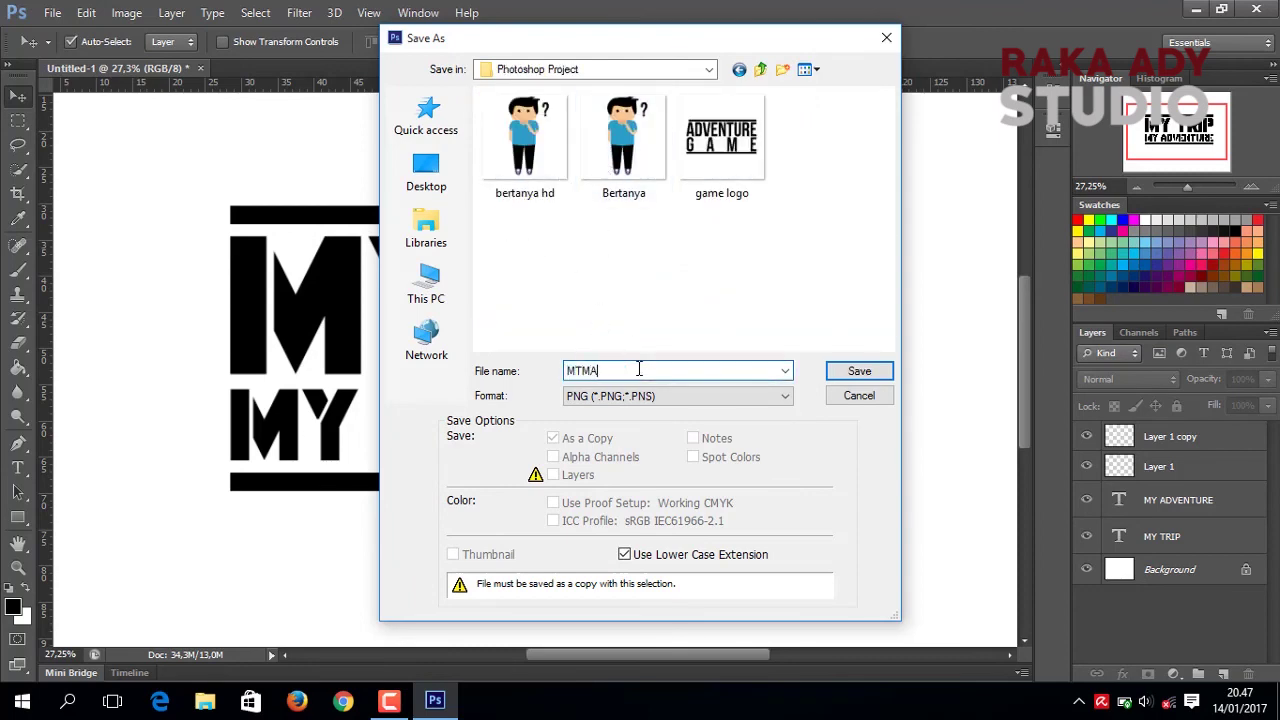
key(Return)
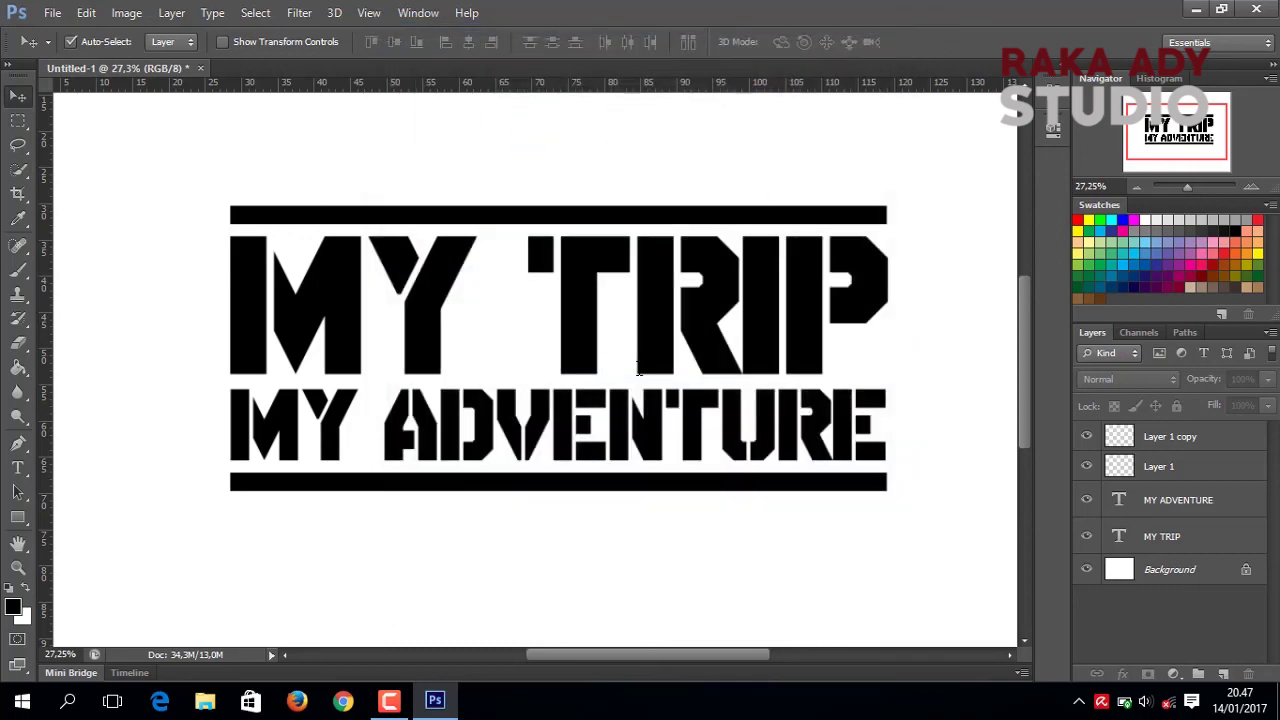
key(Return)
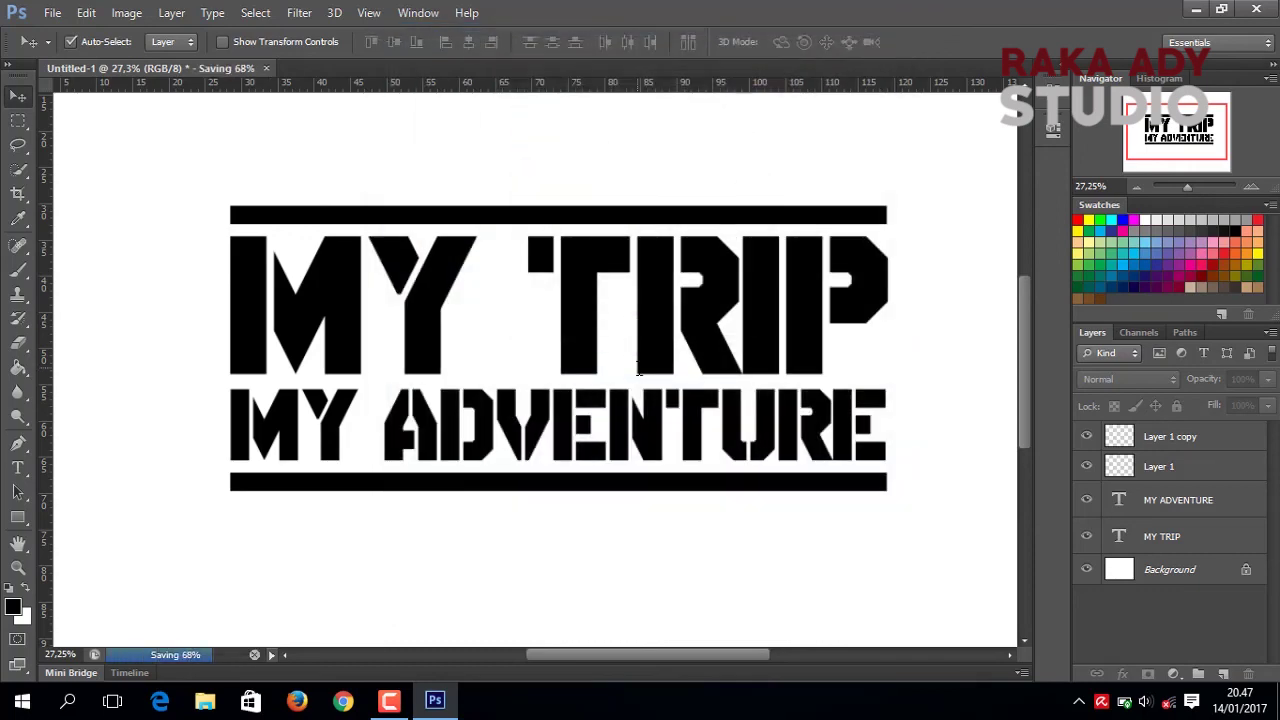